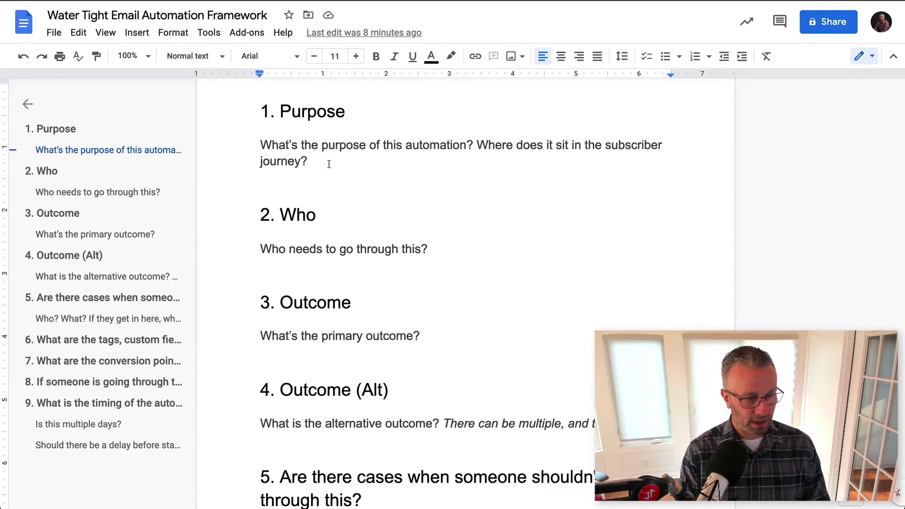
Answer Purpose: new webinar sign-ups to get attending, not customers yet; Who: 'Anyone who registers.'
text(They have)
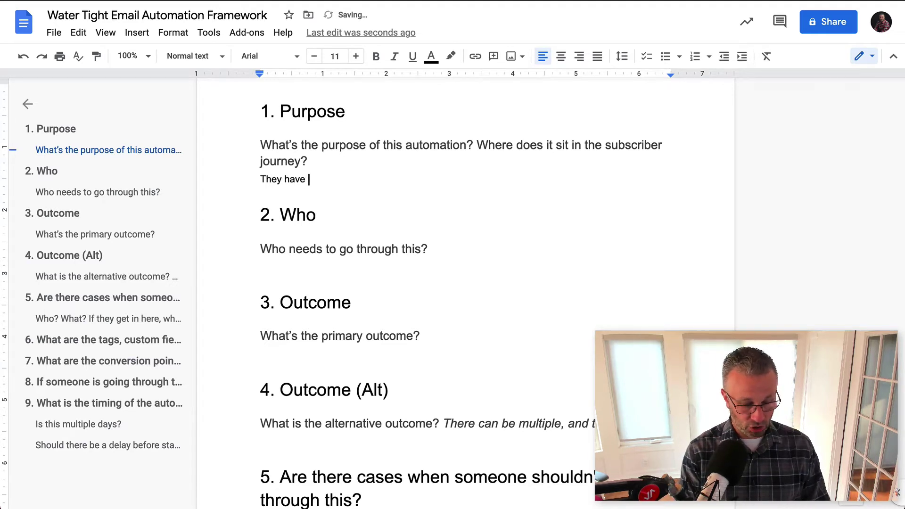
text( just signed up)
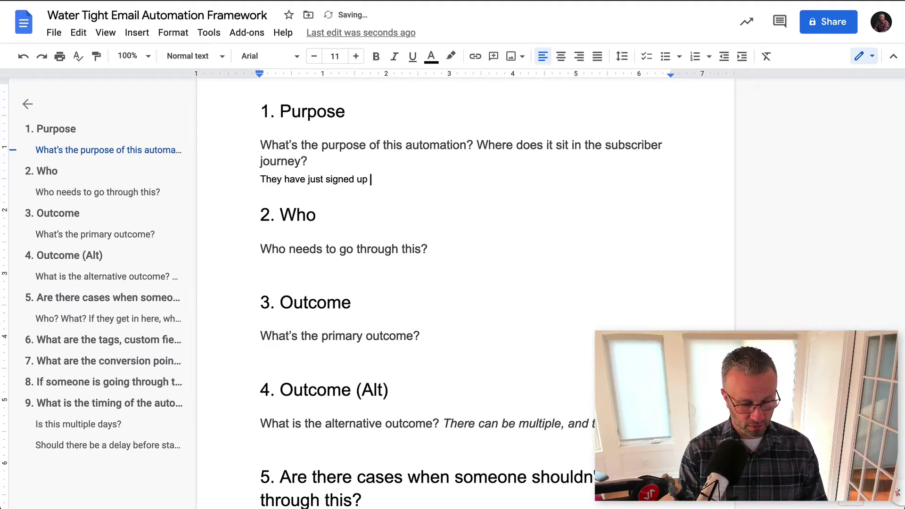
text( for the webinar and)
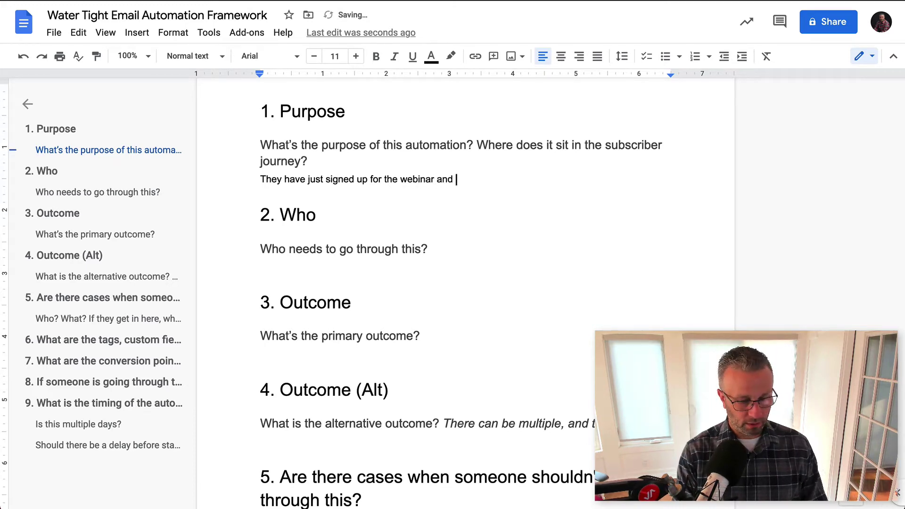
text( the goal is)
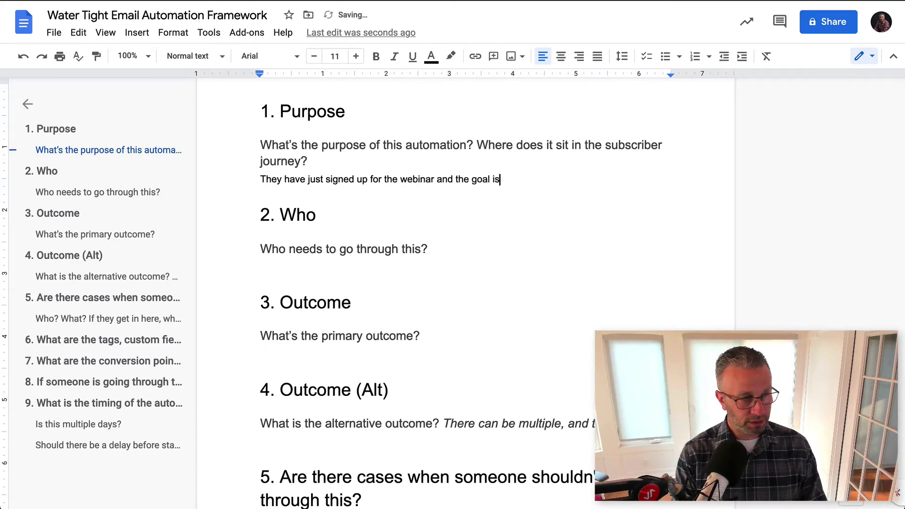
text( to get them)
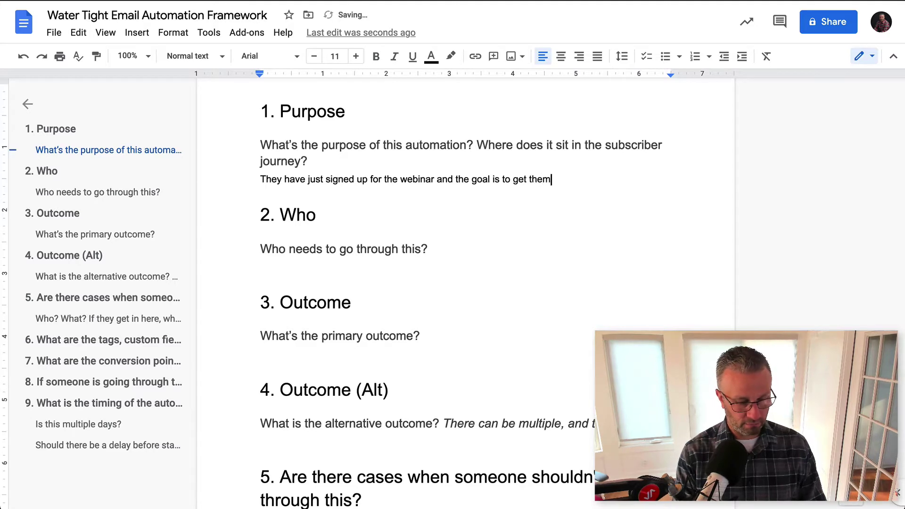
text( to attende)
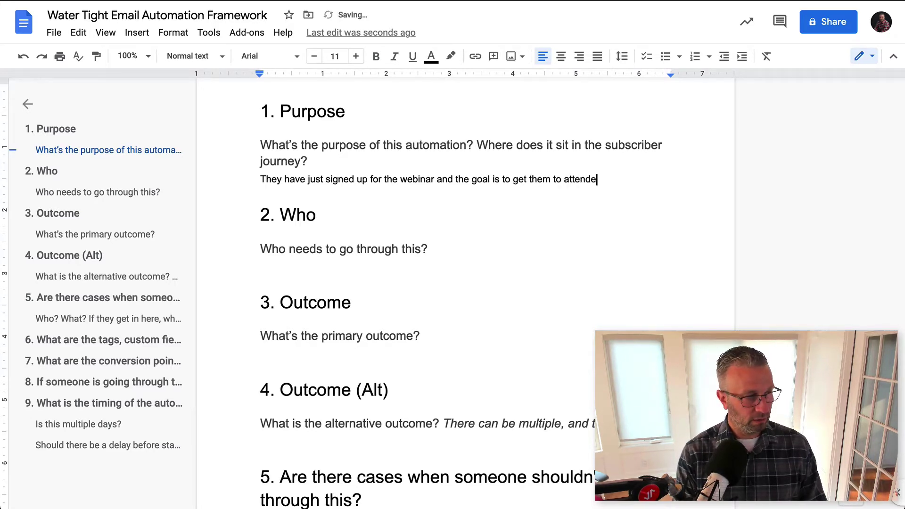
key(Tab)
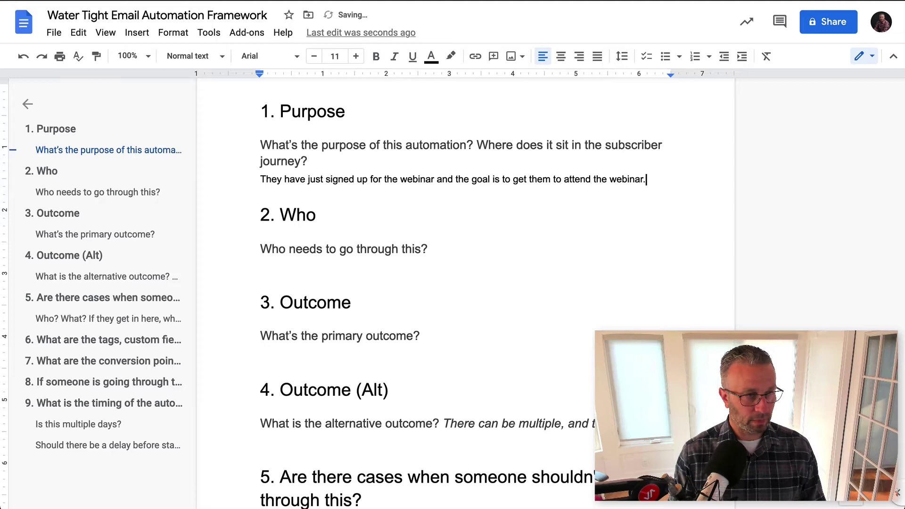
key(Return)
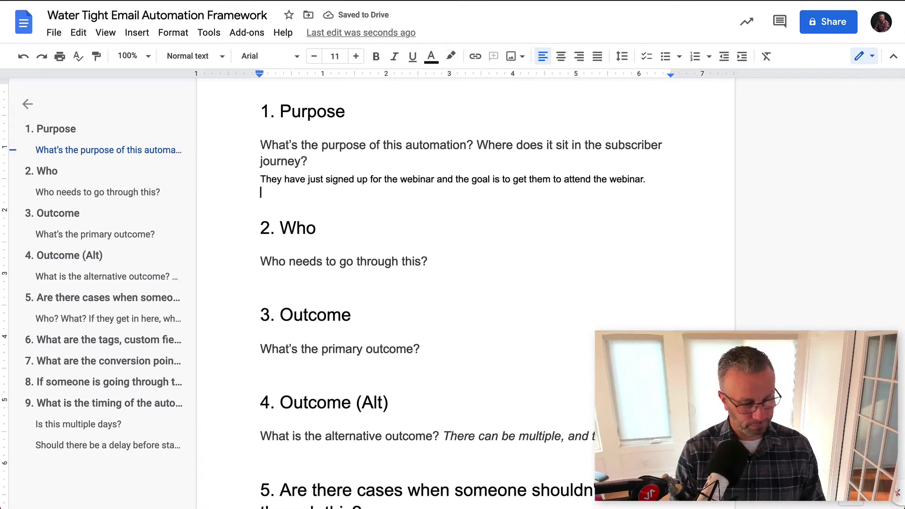
text(They shouldn't)
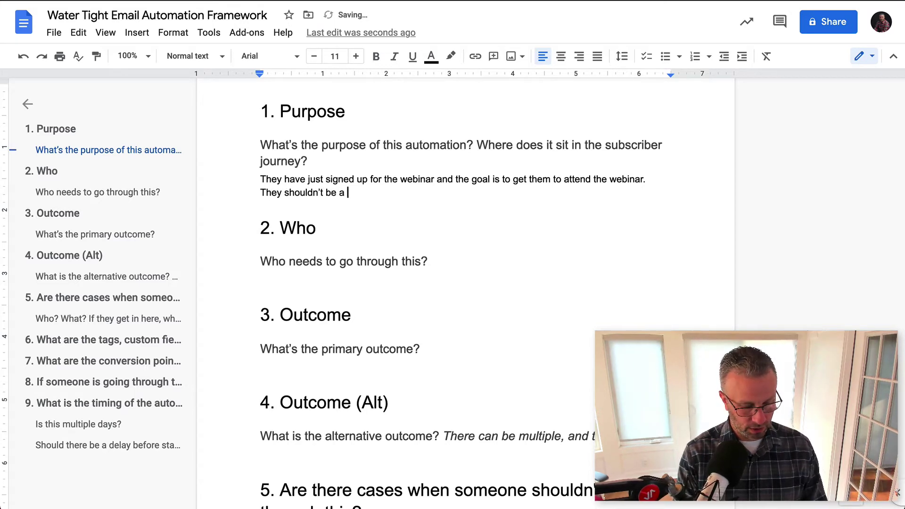
text(customer yet.)
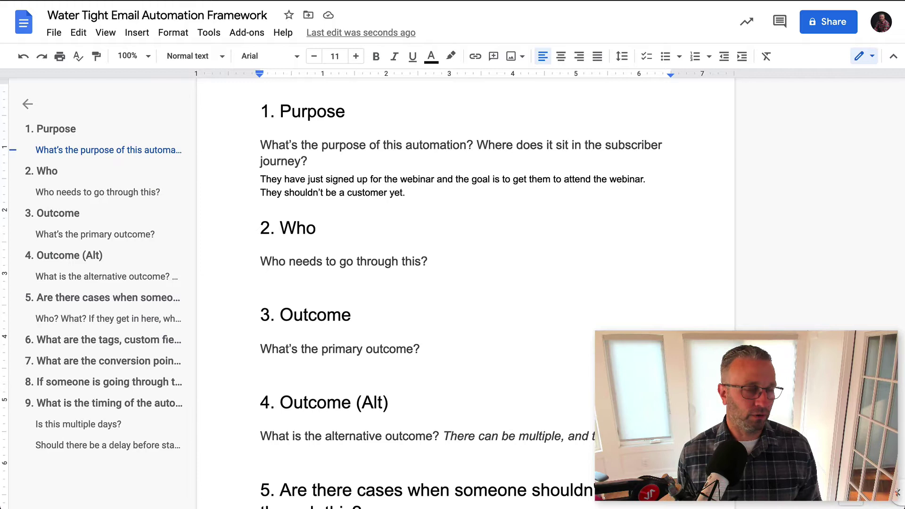
click(306, 280)
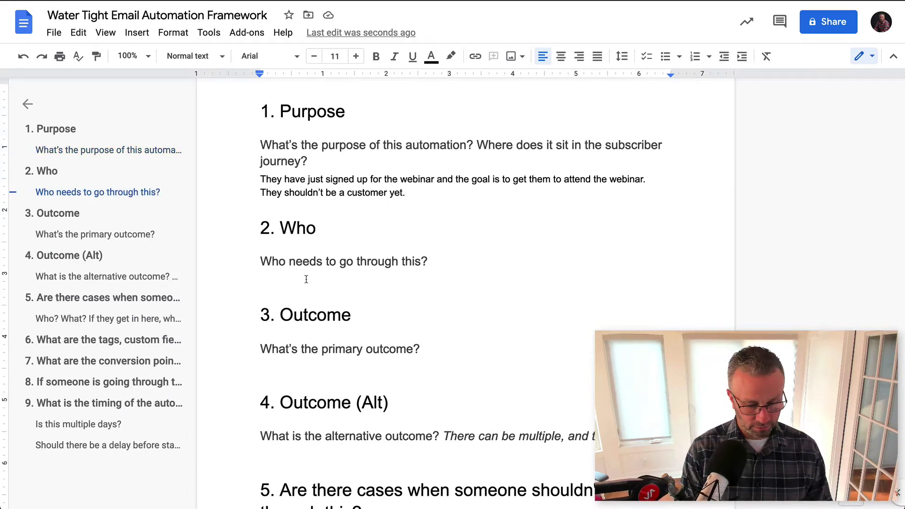
text(Anyone )
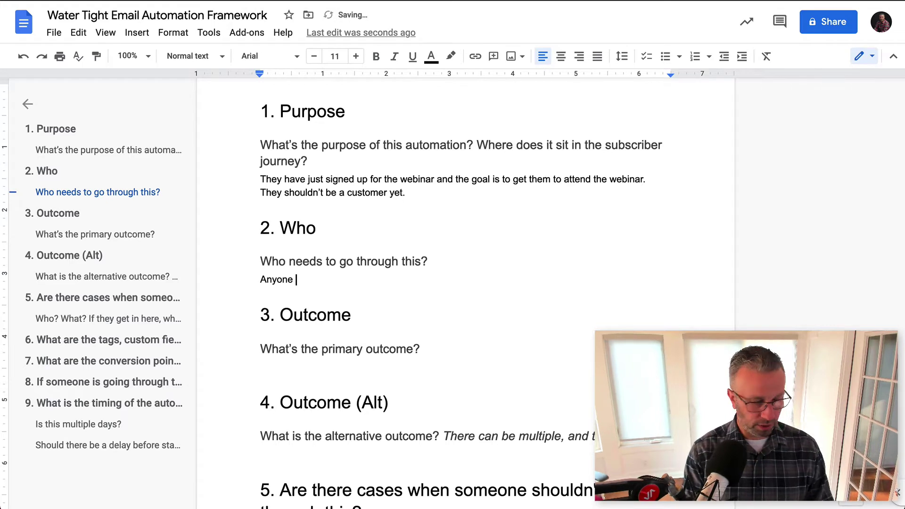
text(who registere)
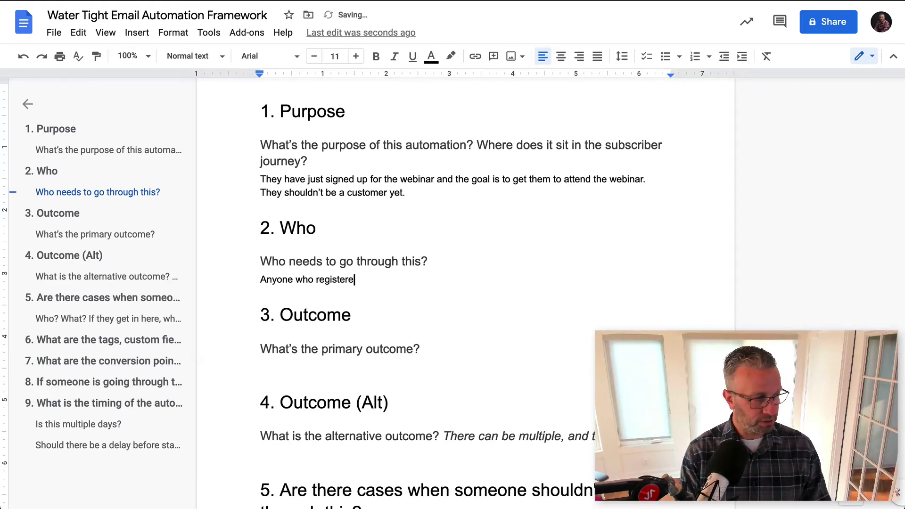
key(BackSpace)
text(s.)
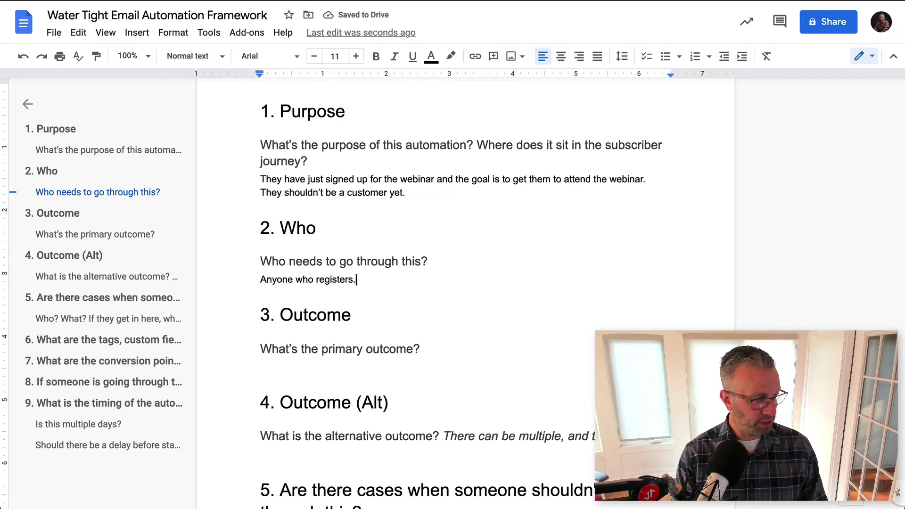
Answer the primary Outcome question with 'To get them to attend live.'
scroll(386, 291, down, 1)
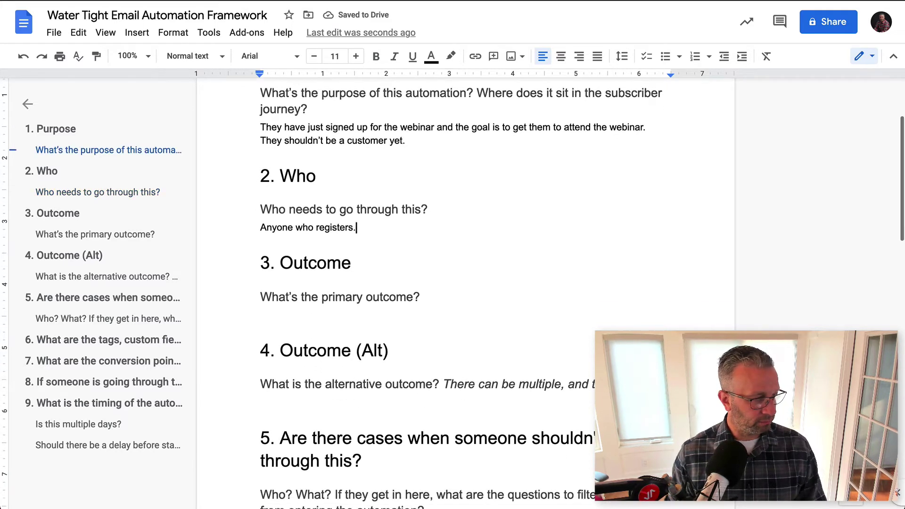
click(395, 318)
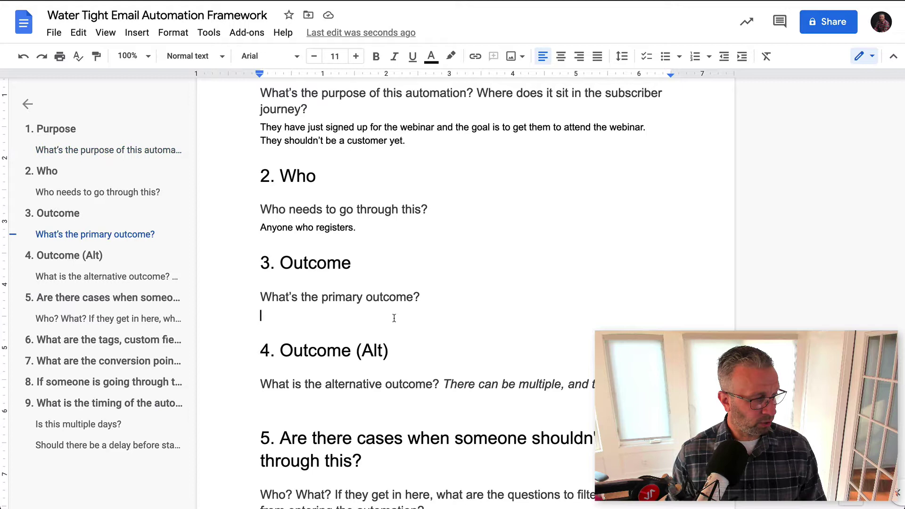
text(To get th)
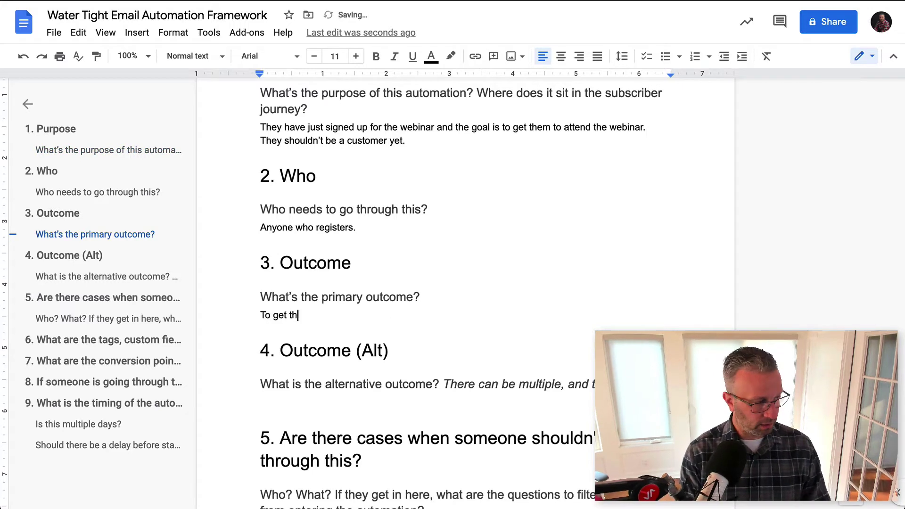
text(e m to attende)
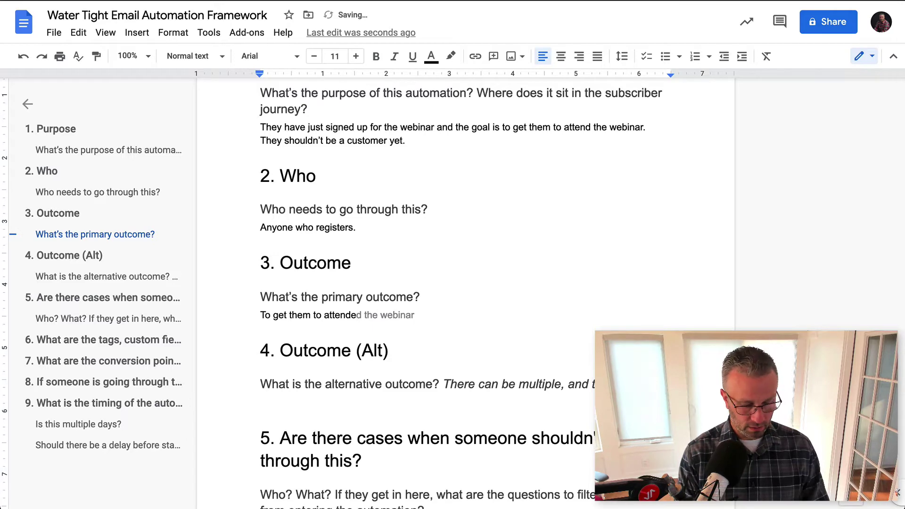
key(BackSpace)
text(live.)
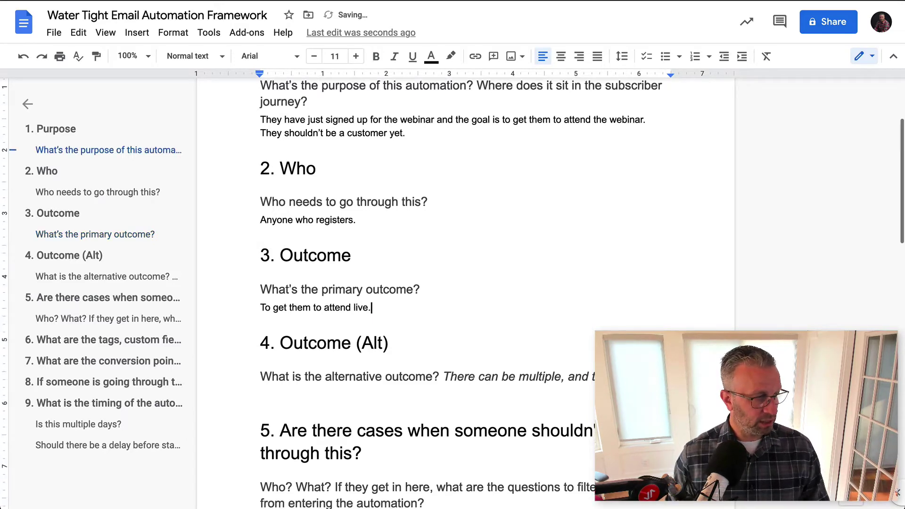
List two alternative outcomes: 'They don't show up live.' and 'They buy the product before coming.'
scroll(466, 293, down, 3)
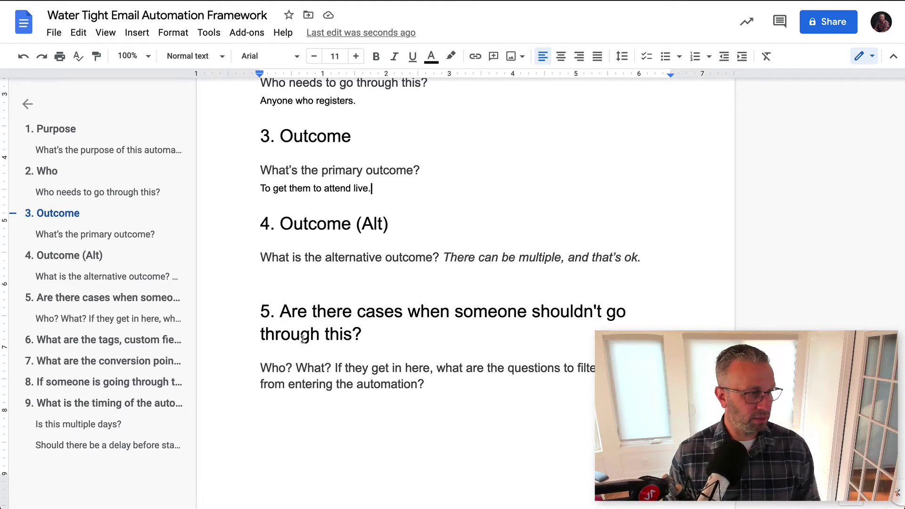
double_click(311, 272)
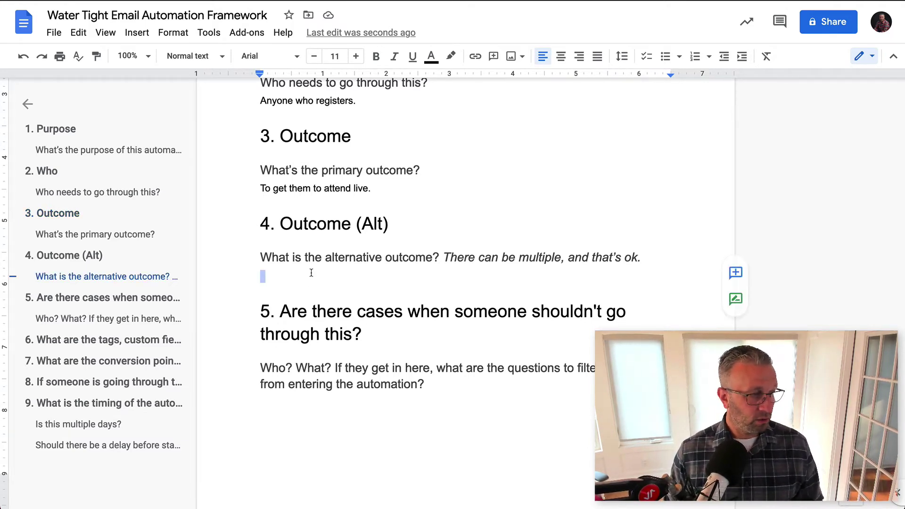
click(311, 273)
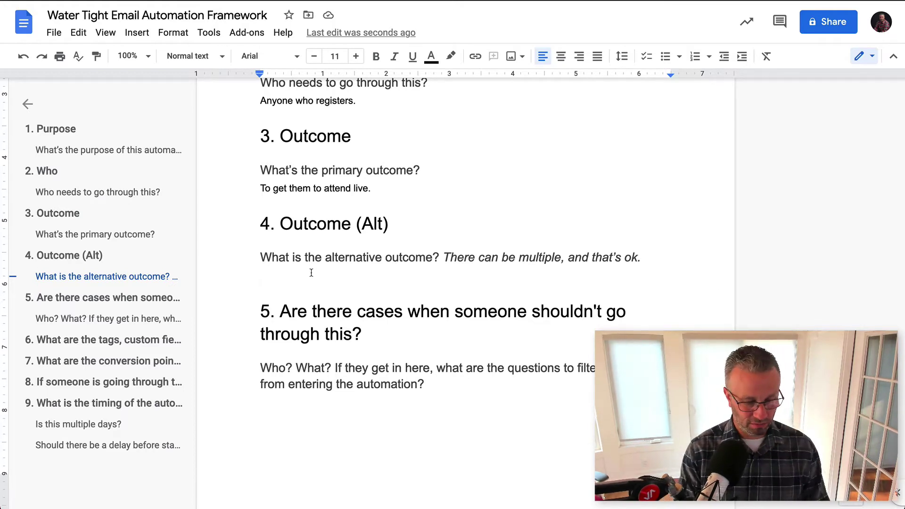
text(They don't sh)
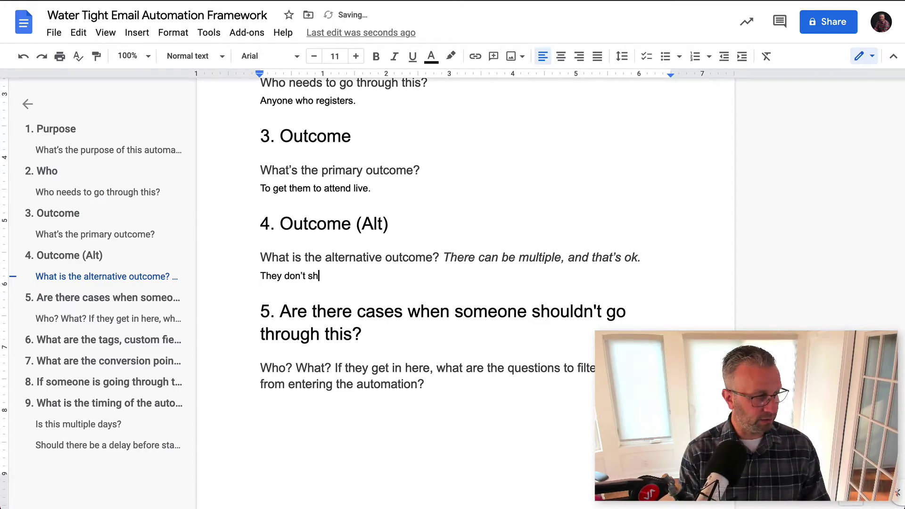
text(ow up live.)
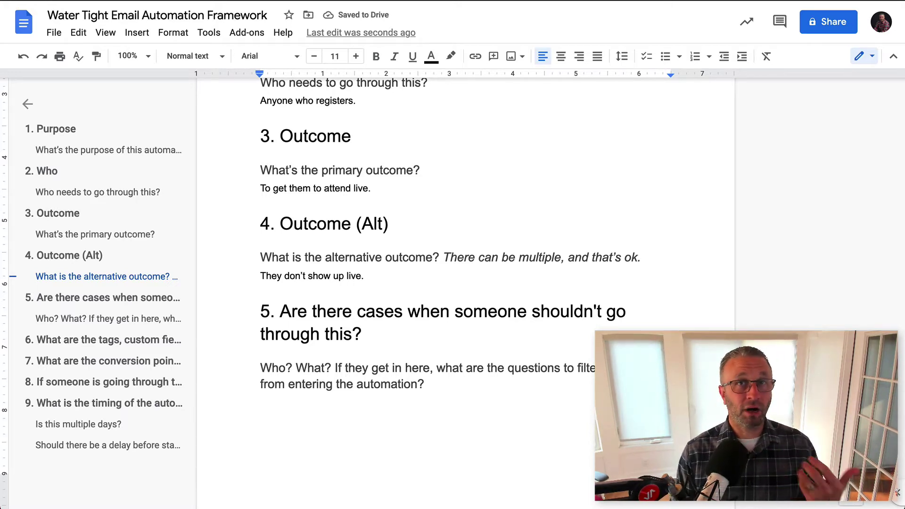
key(Return)
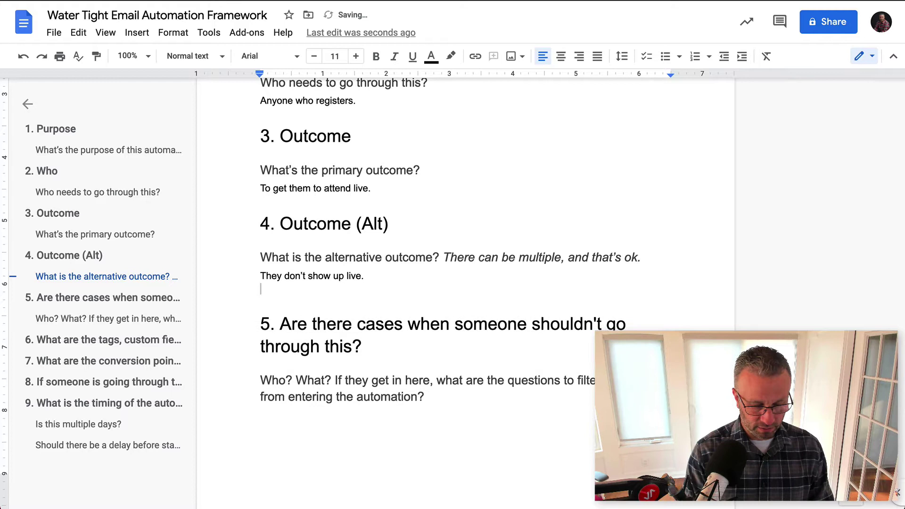
text(They buy the )
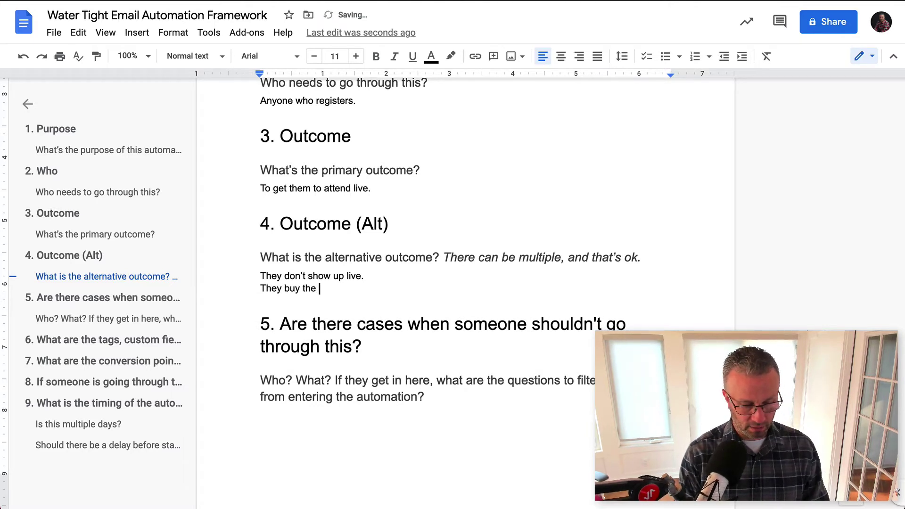
text(product )
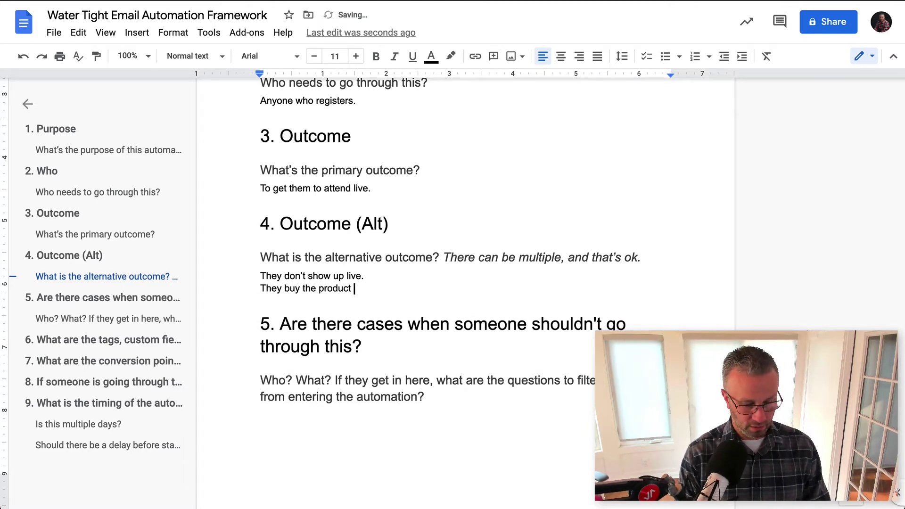
text(before coming.)
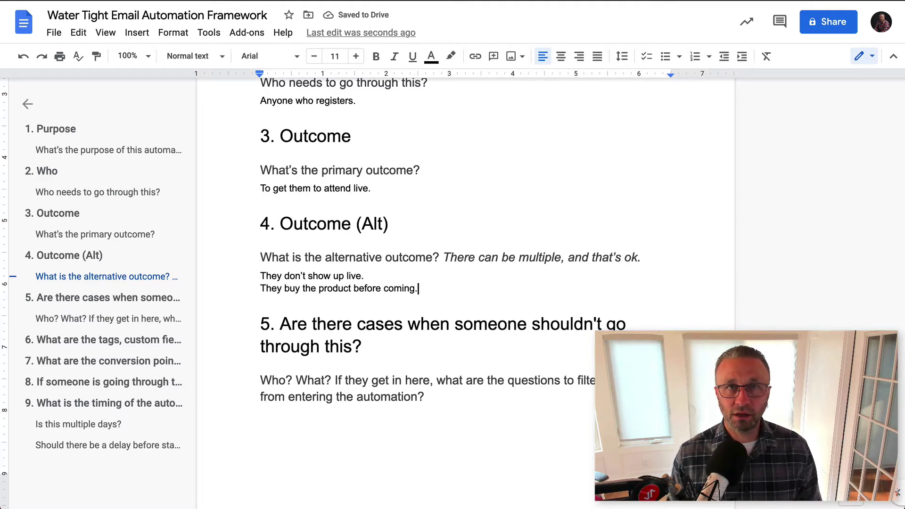
scroll(465, 283, down, 1)
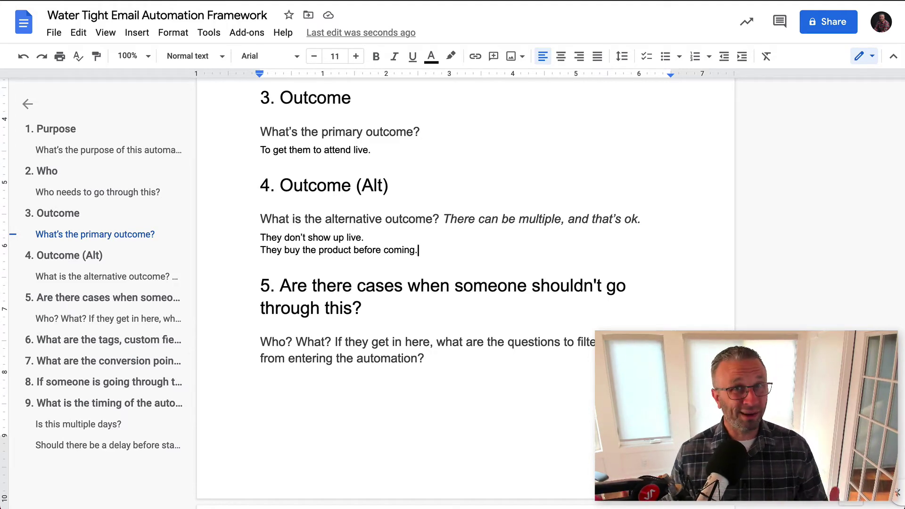
Add a section 5 line: 'Buyers who signed up: Allow them in, but we don't want to promote post-webinar'
scroll(466, 283, down, 1)
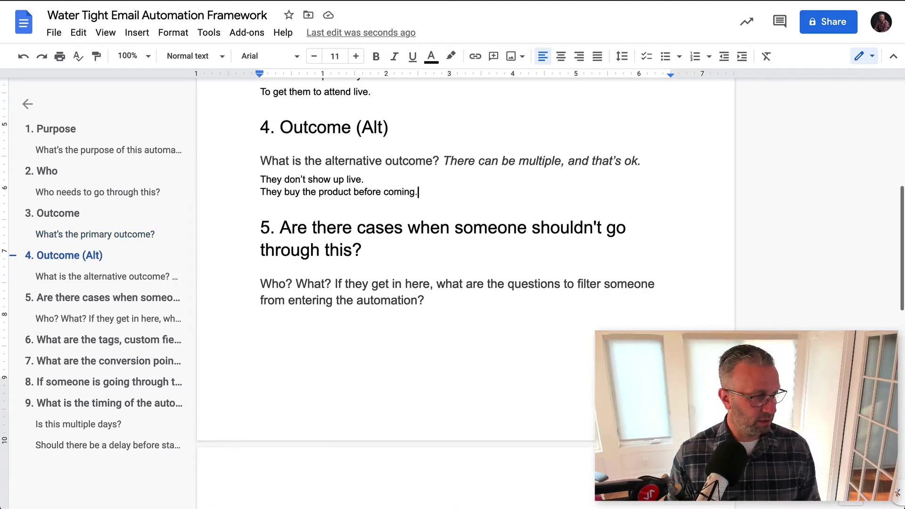
click(438, 312)
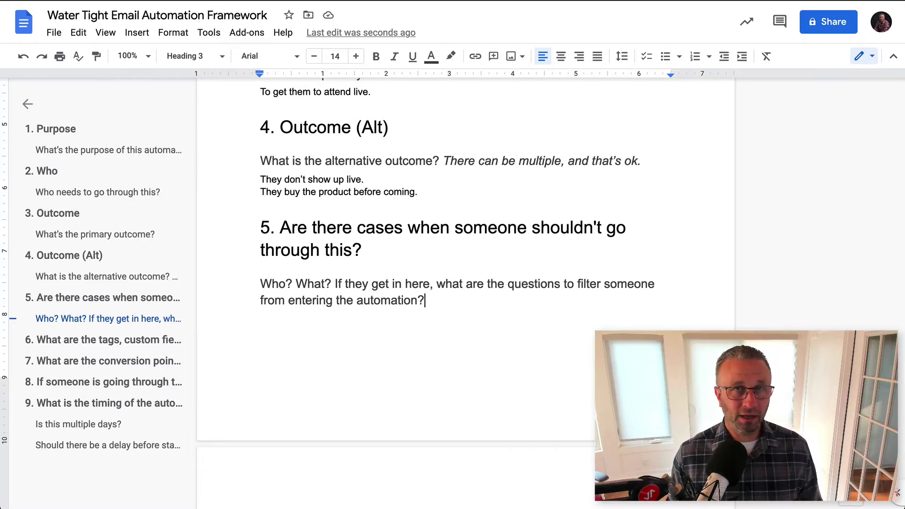
key(Return)
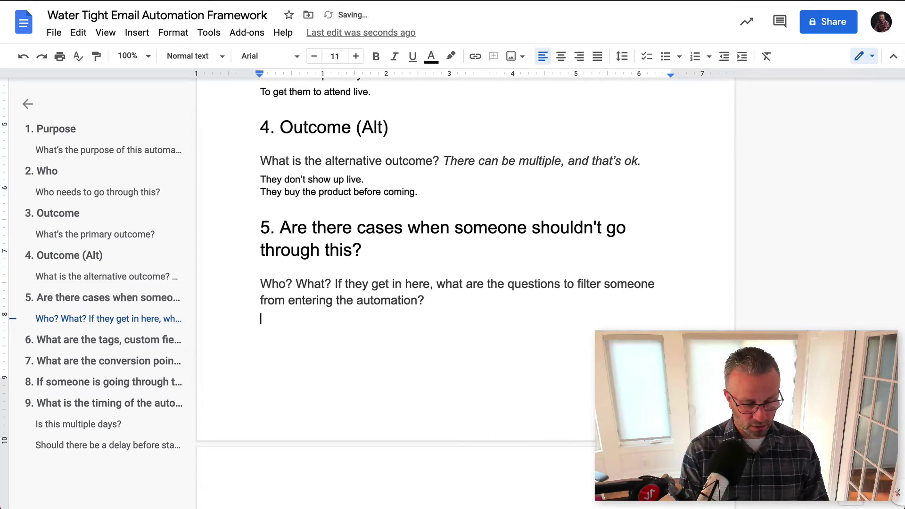
text(Buyer)
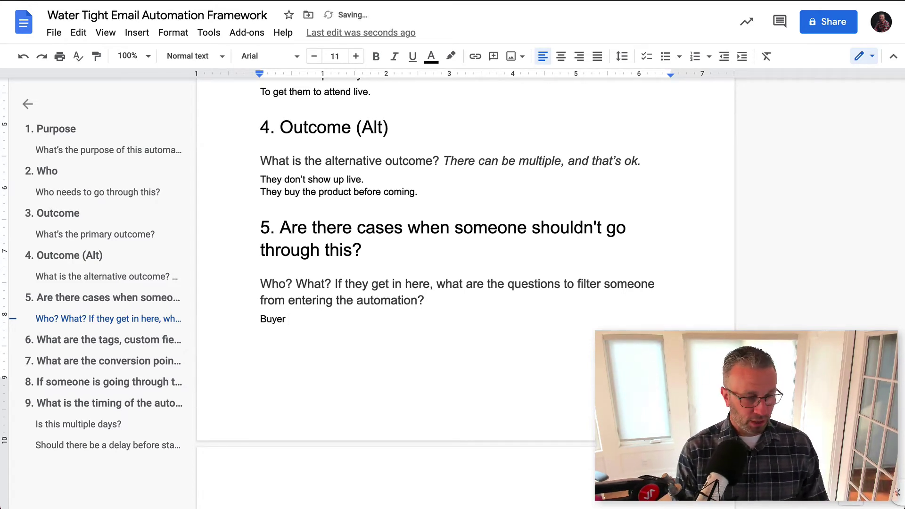
text(s who )
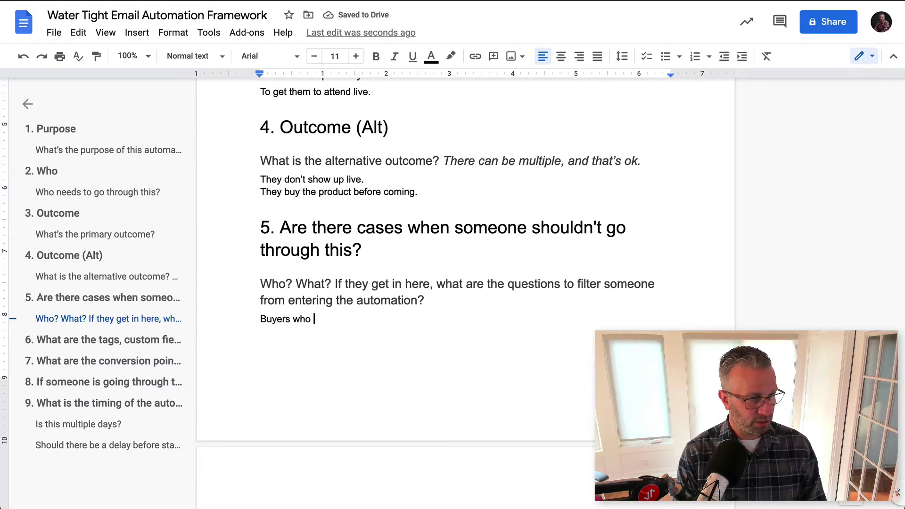
text(signed up)
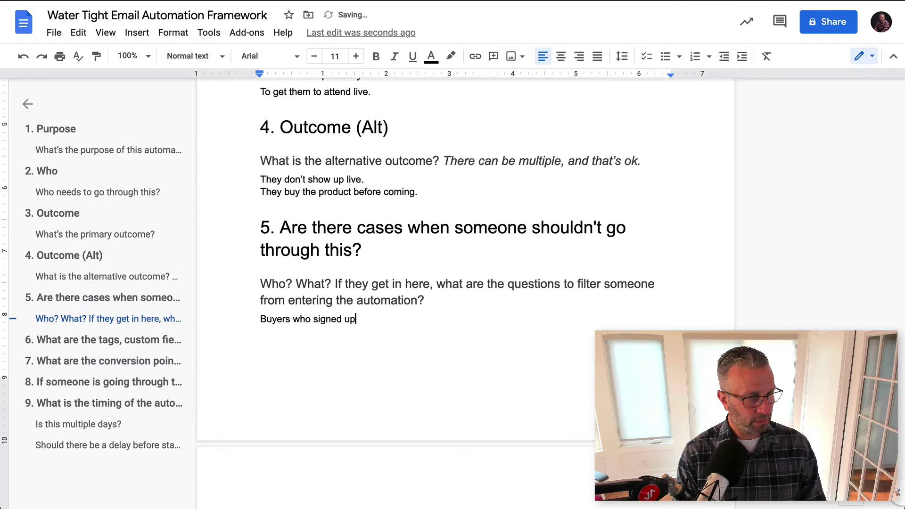
text(:)
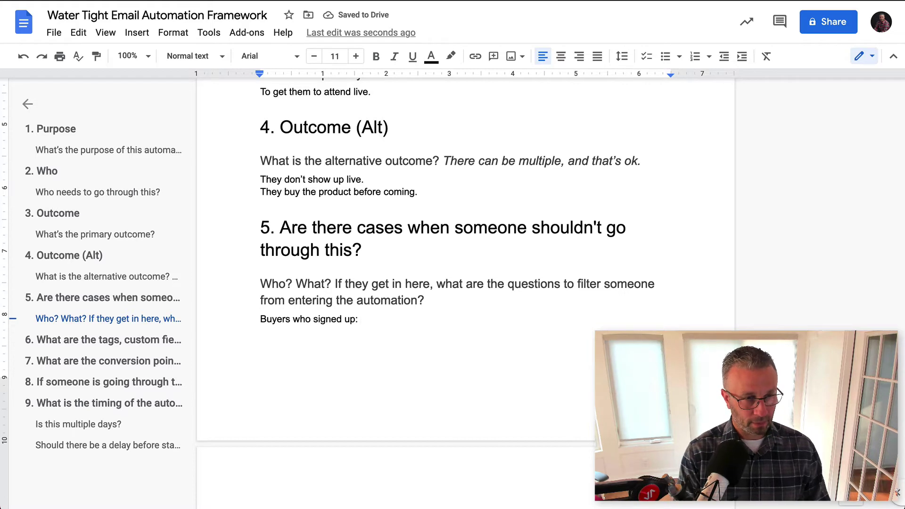
text( After)
key(BackSpace)
key(BackSpace)
key(BackSpace)
key(BackSpace)
key(BackSpace)
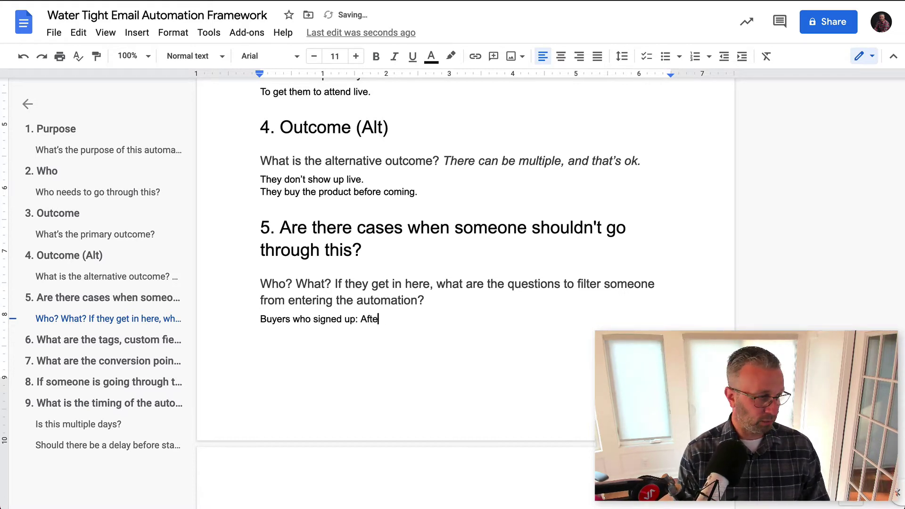
text(llow th)
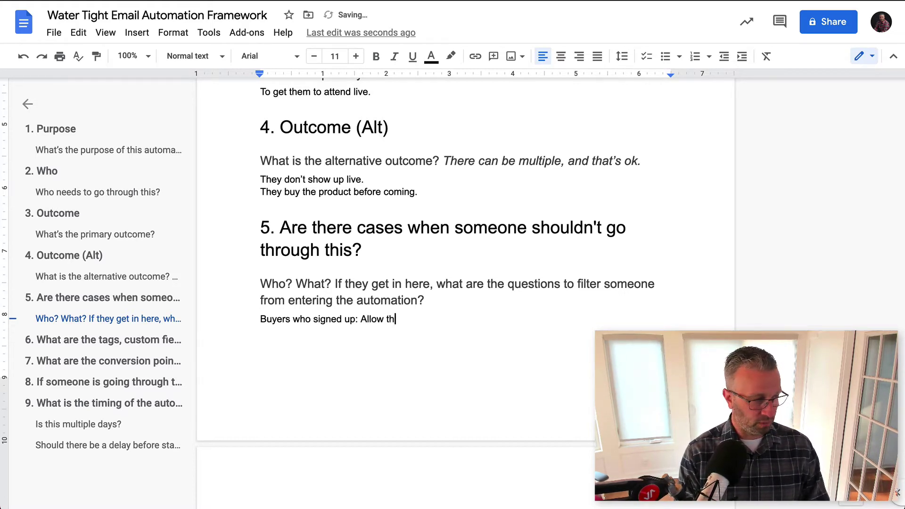
text(em in)
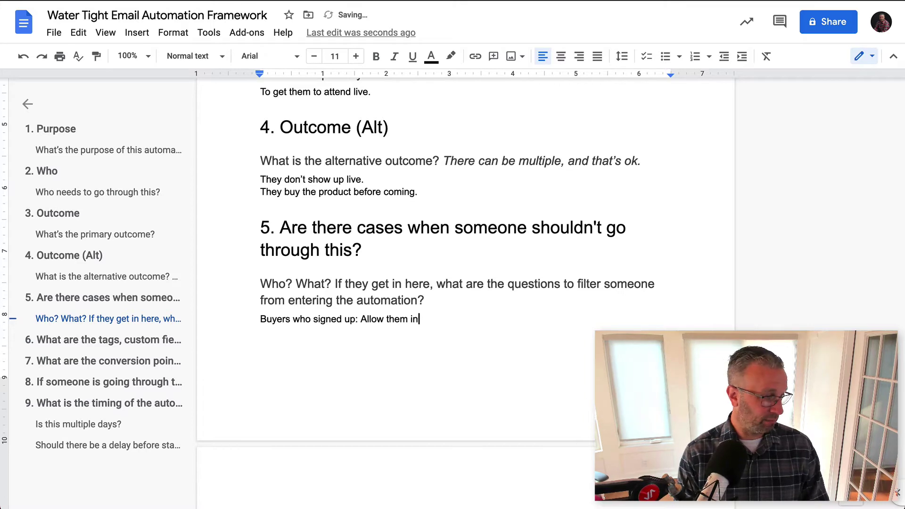
key(BackSpace)
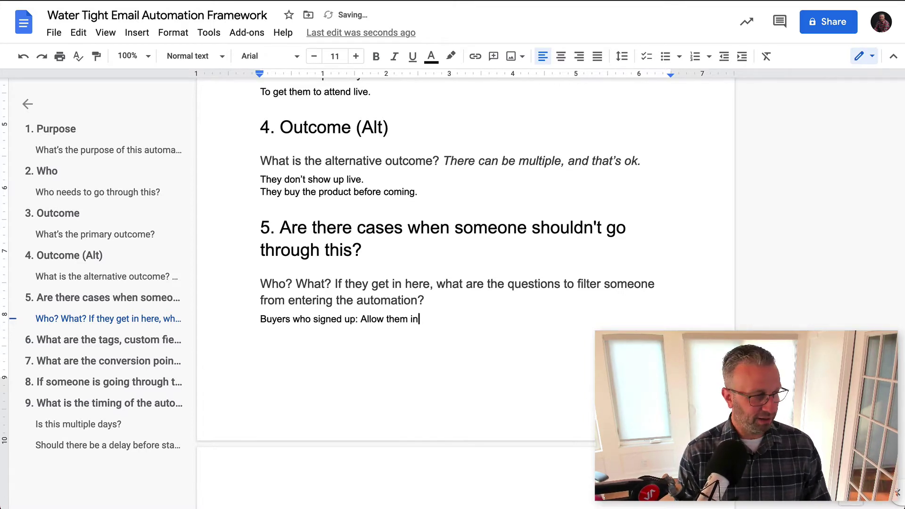
text(, but )
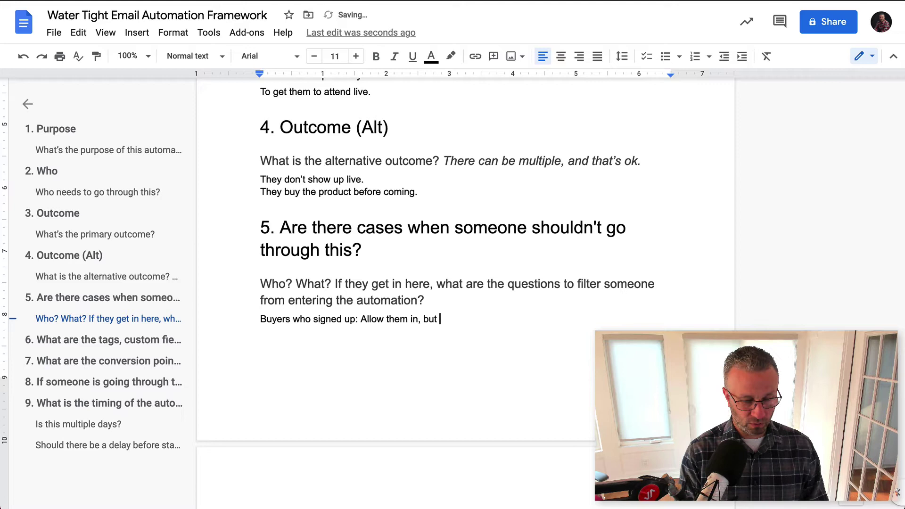
text(we don't want to )
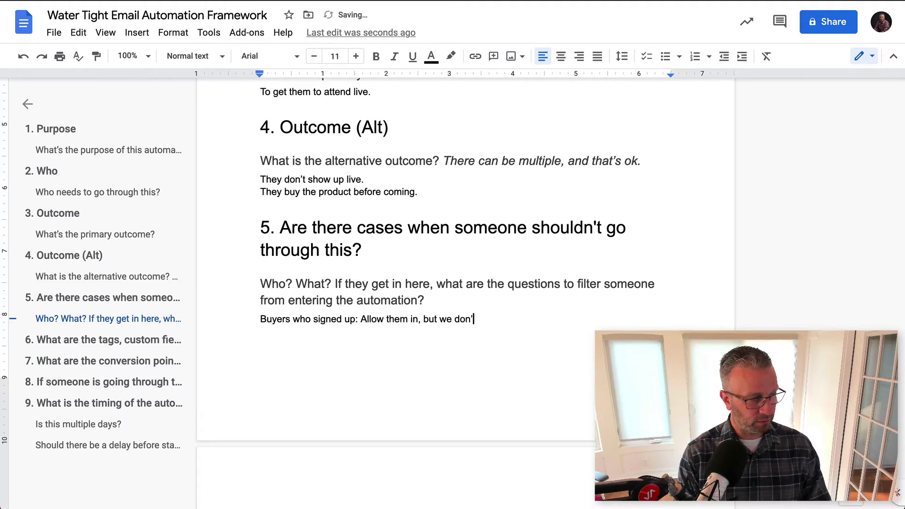
text(prom)
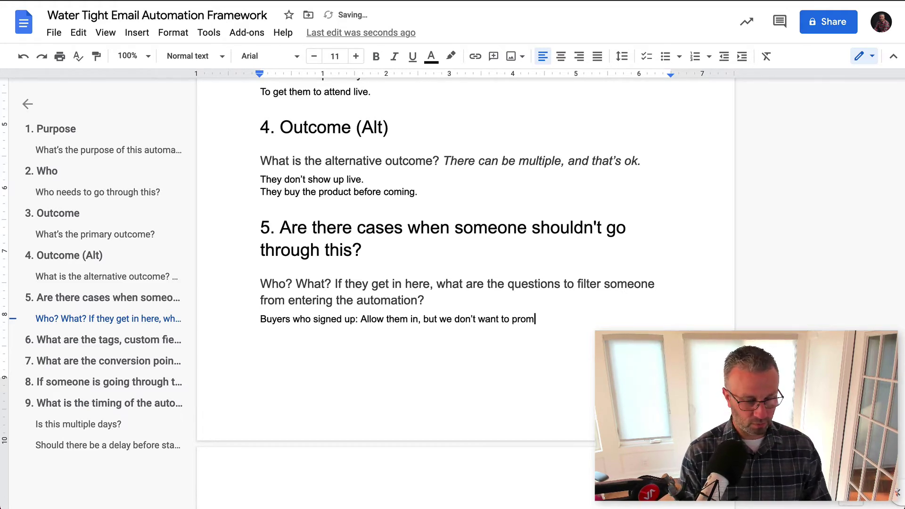
text(ote post-webinar)
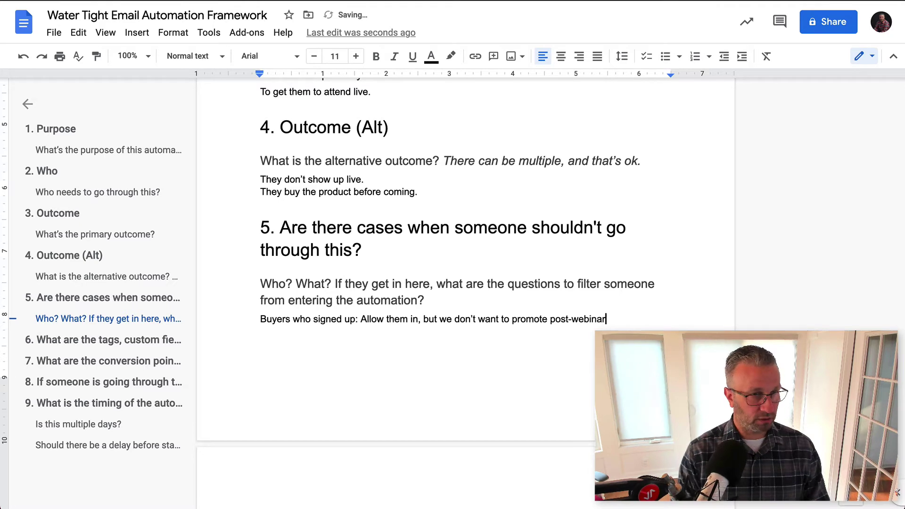
key(Return)
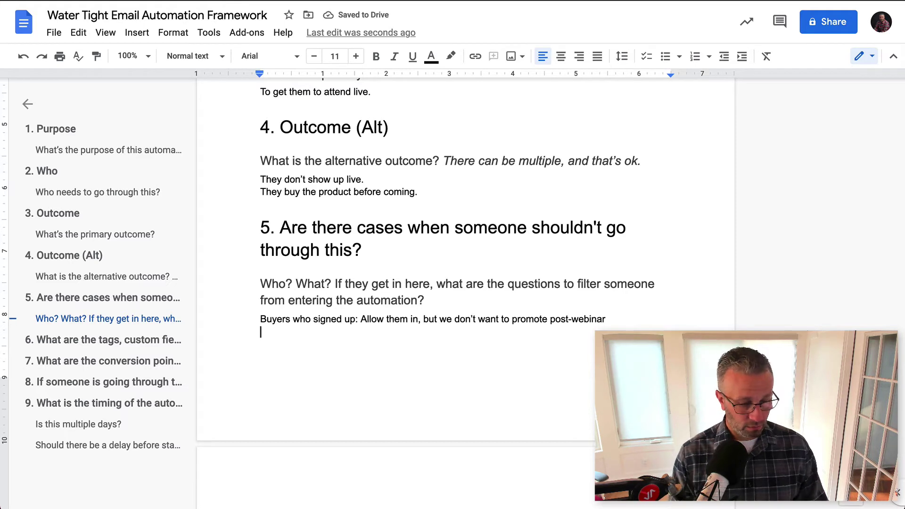
Add the section 5 case for registrants within 2 days of the event: don't send the full sequence
text(Registrant )
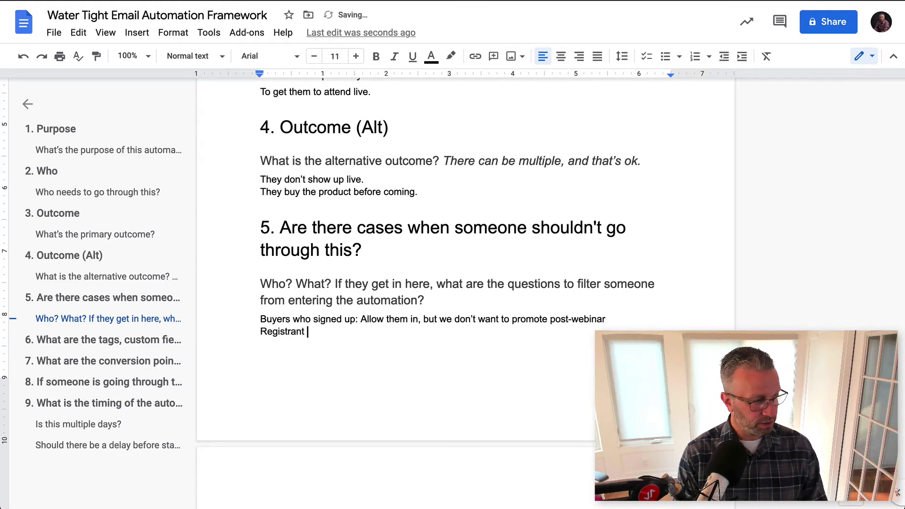
text(who sign up )
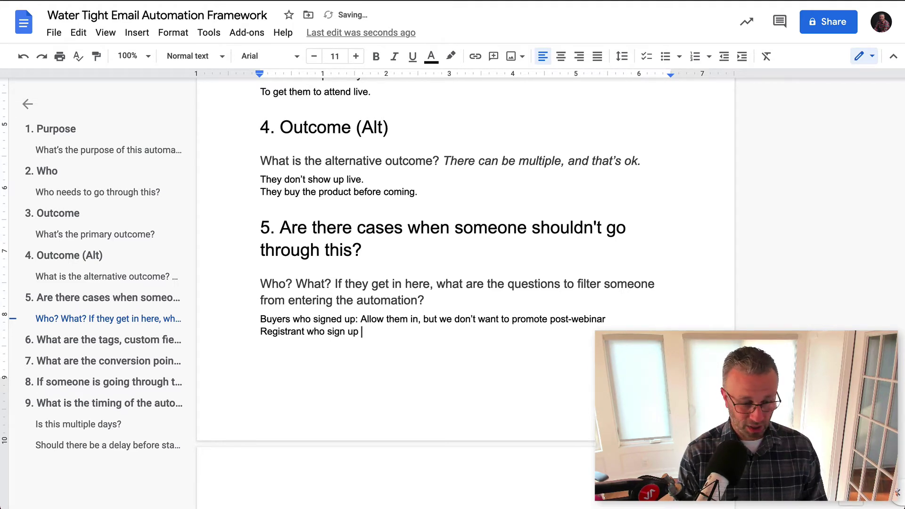
text(close to the )
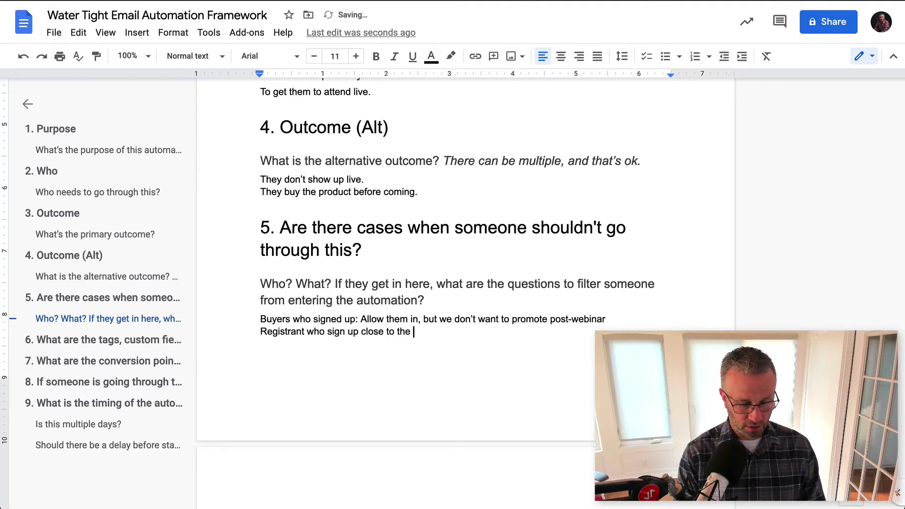
text(event ti)
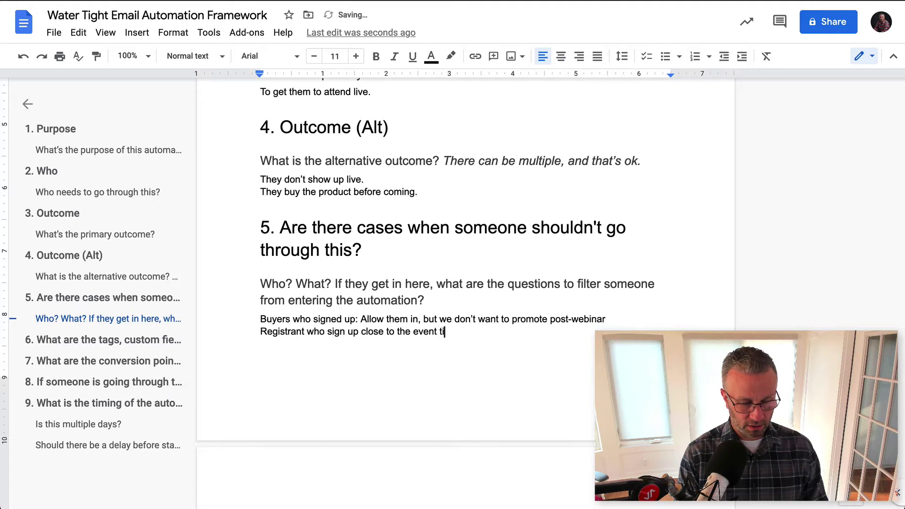
text(me/date:)
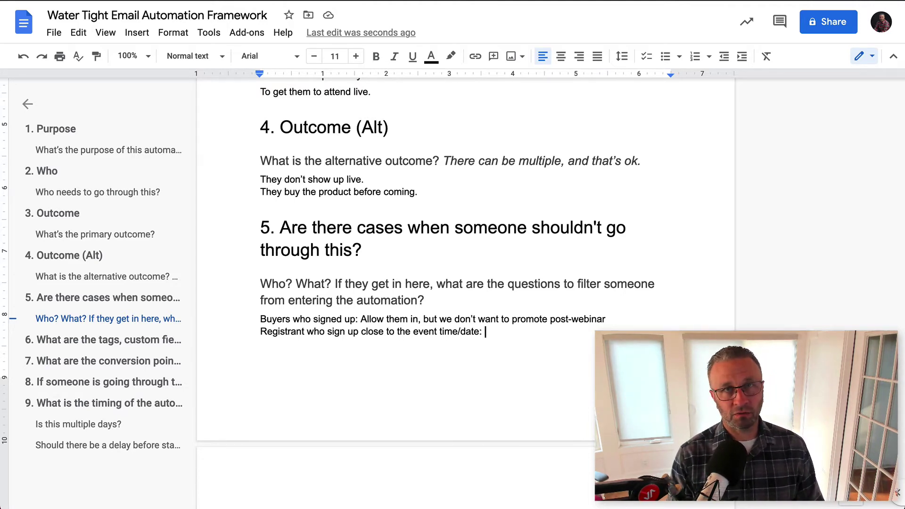
text(a)
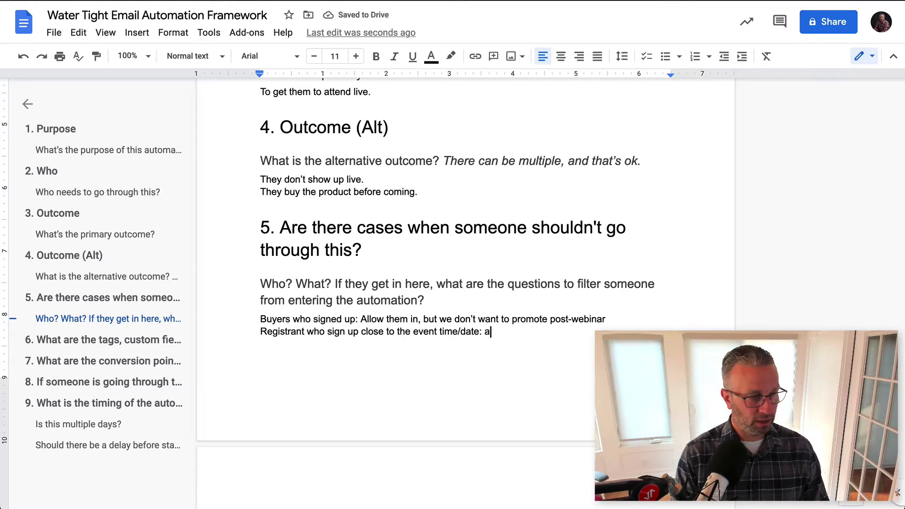
key(BackSpace)
text(within)
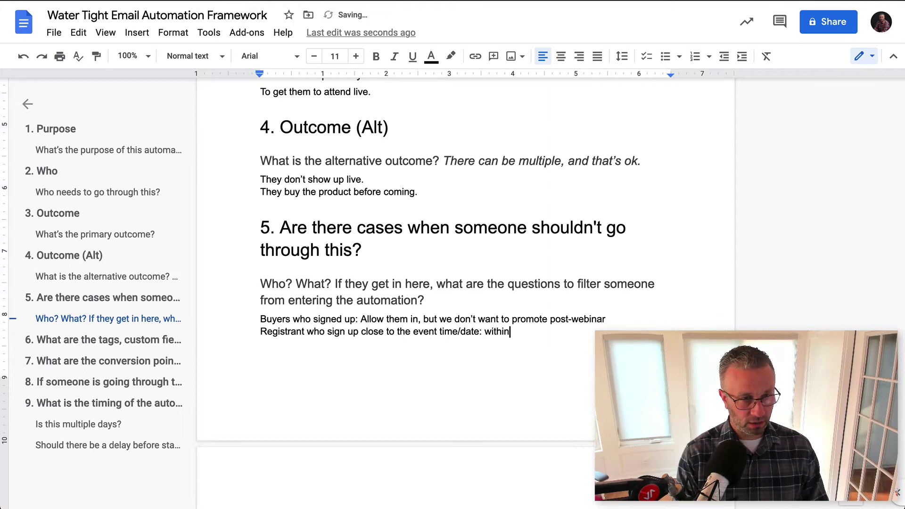
text( 2 days of)
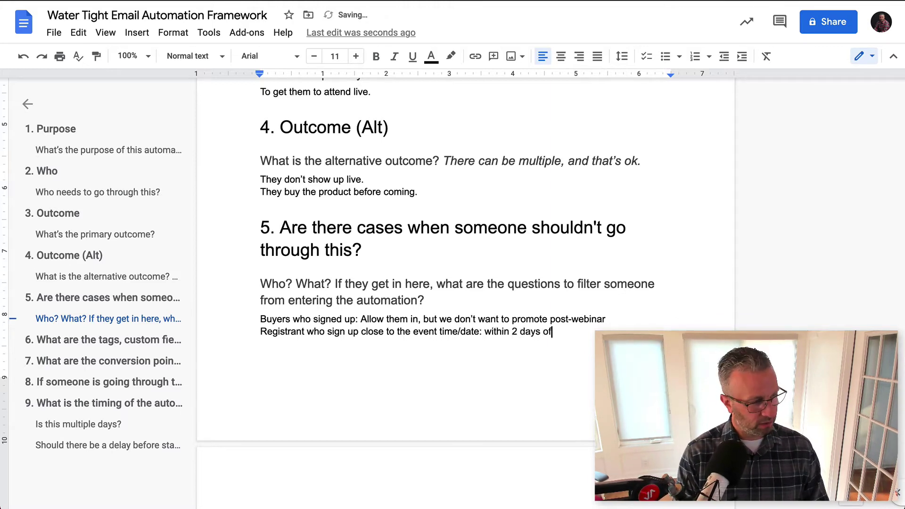
text( them signing )
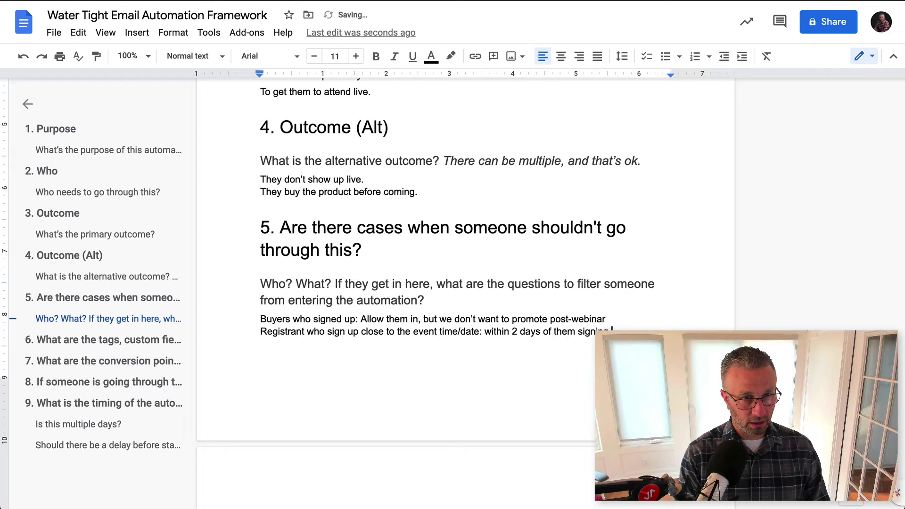
text(up, don't s)
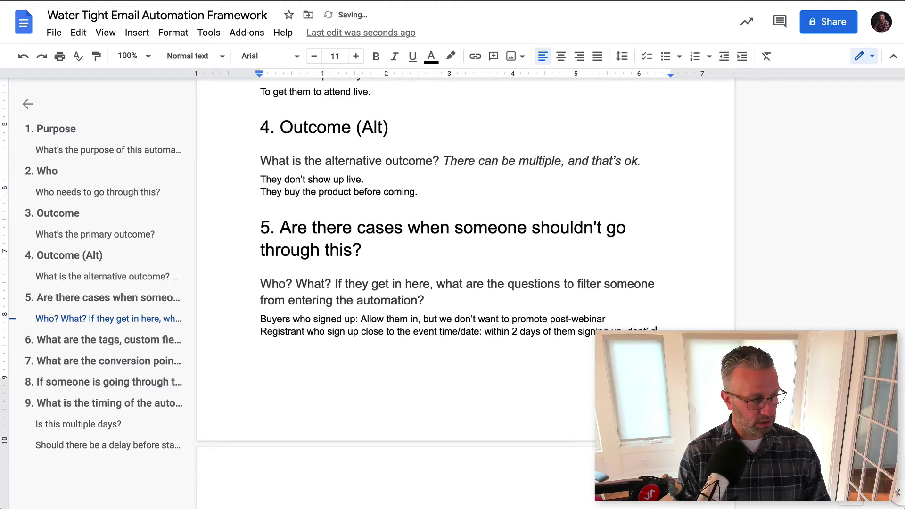
text(end)
key(BackSpace)
key(BackSpace)
key(BackSpace)
key(BackSpace)
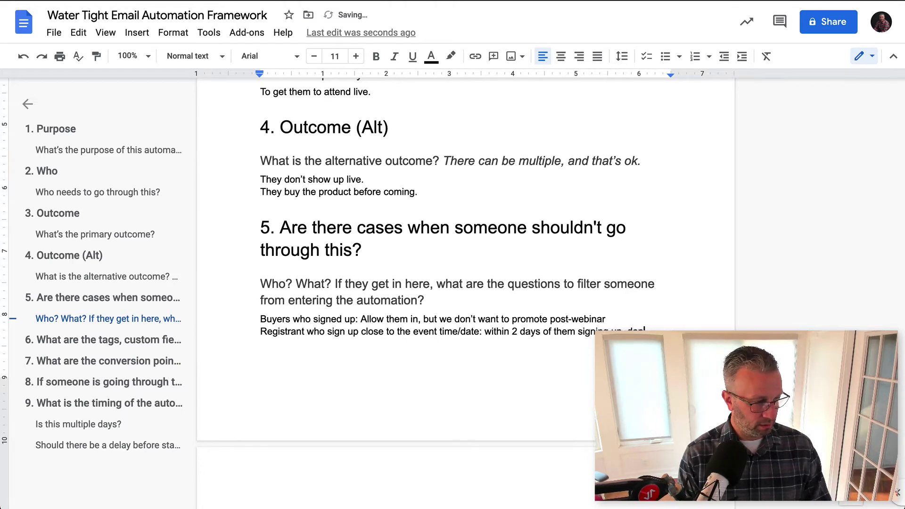
text(send the )
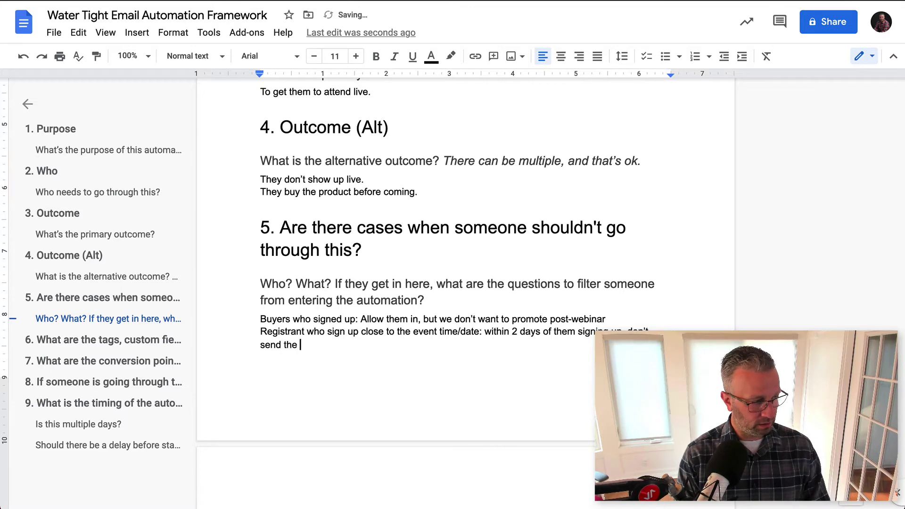
text(full sequence.)
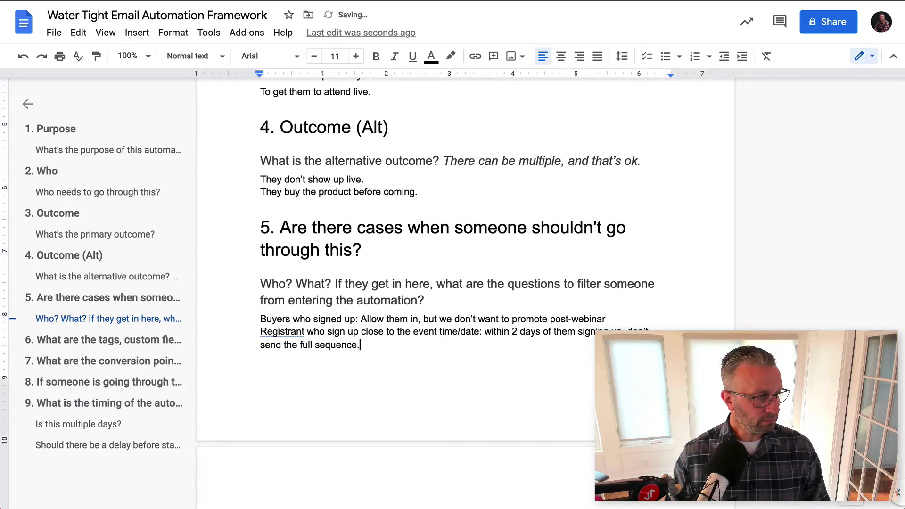
Add 'Tags: Registered - Webinar - Program MC - 202107' as question 6's answer
scroll(383, 222, down, 6)
click(383, 222)
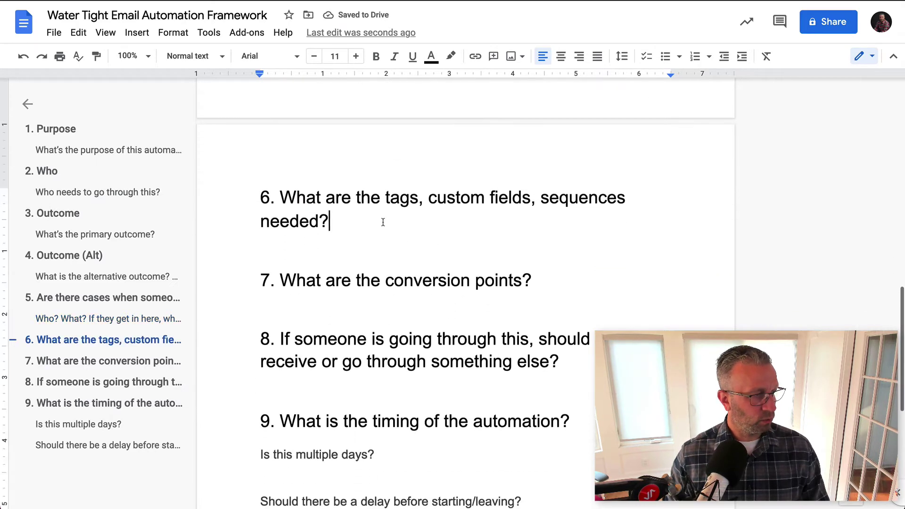
key(Return)
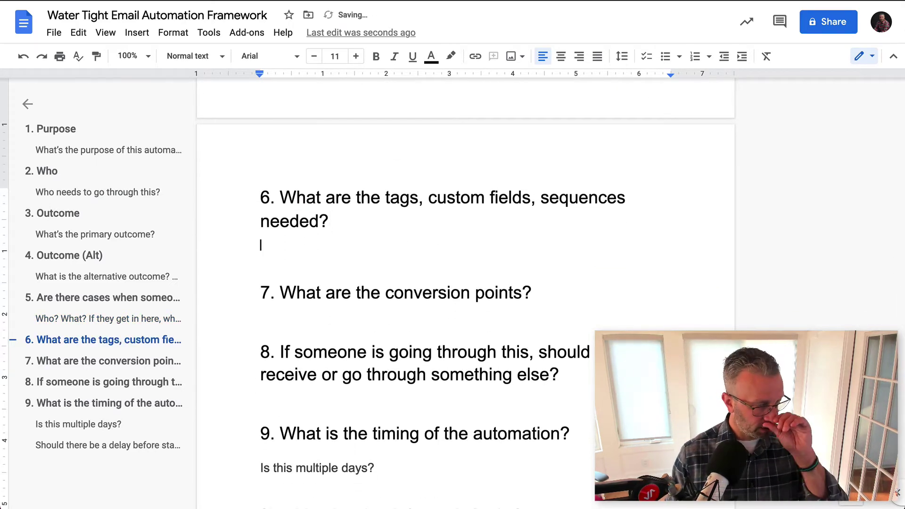
text(Tag)
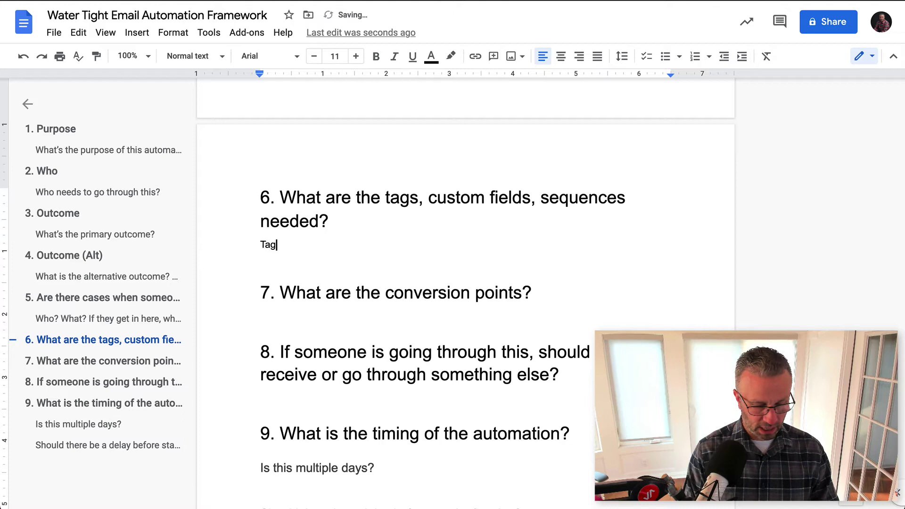
text(s: Reg)
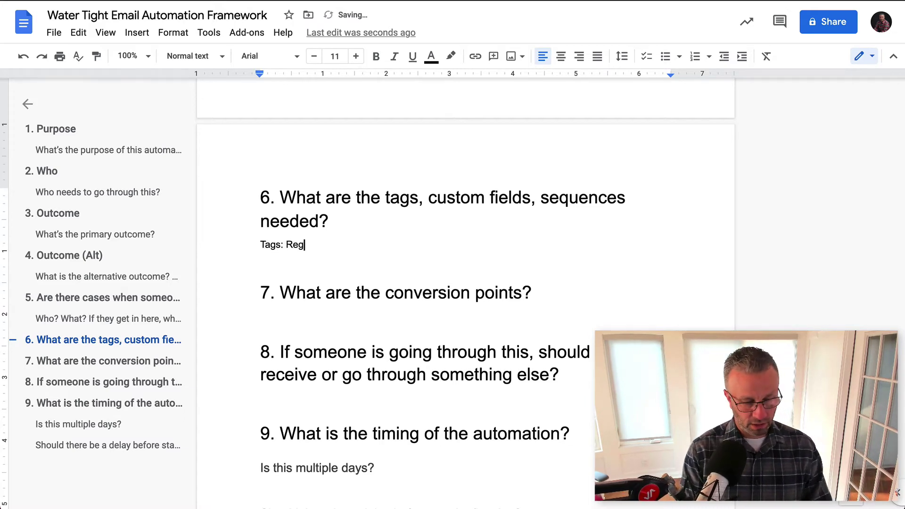
text(istered -)
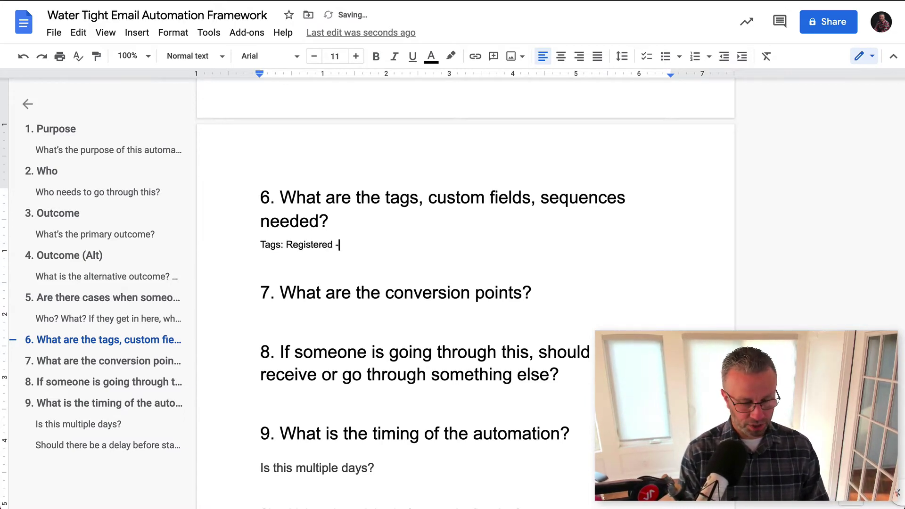
text( Webinar - P)
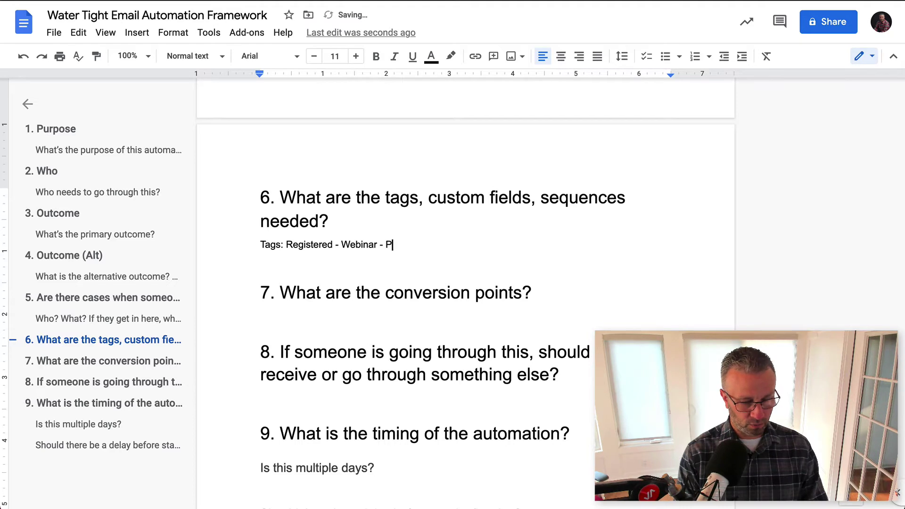
text(rogram MC - 2)
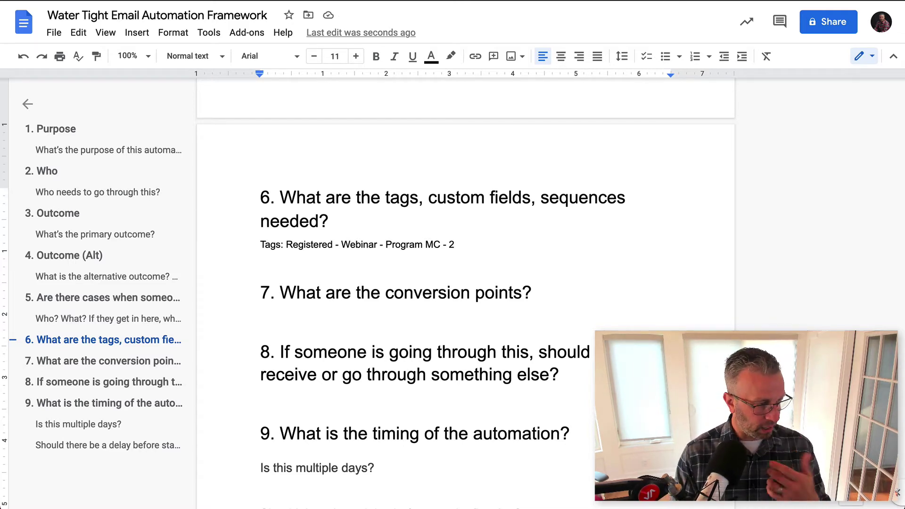
text(01)
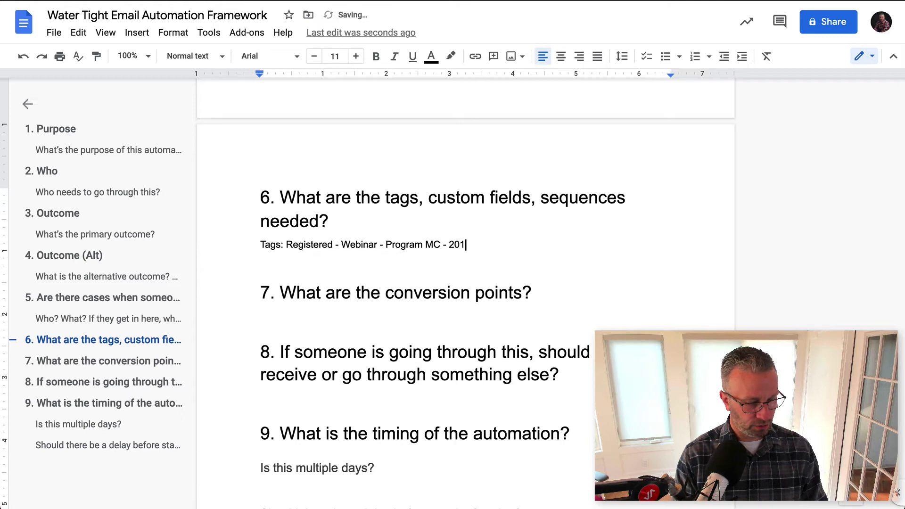
key(BackSpace)
text(21)
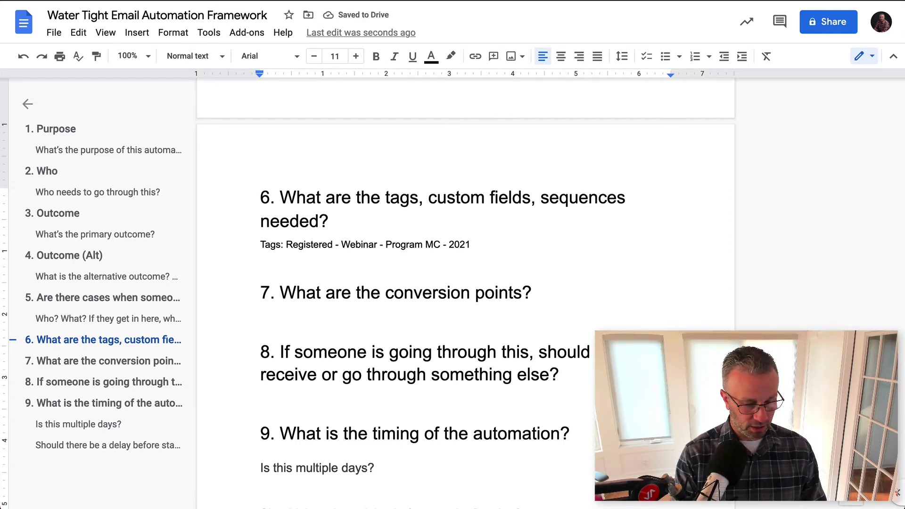
text(07)
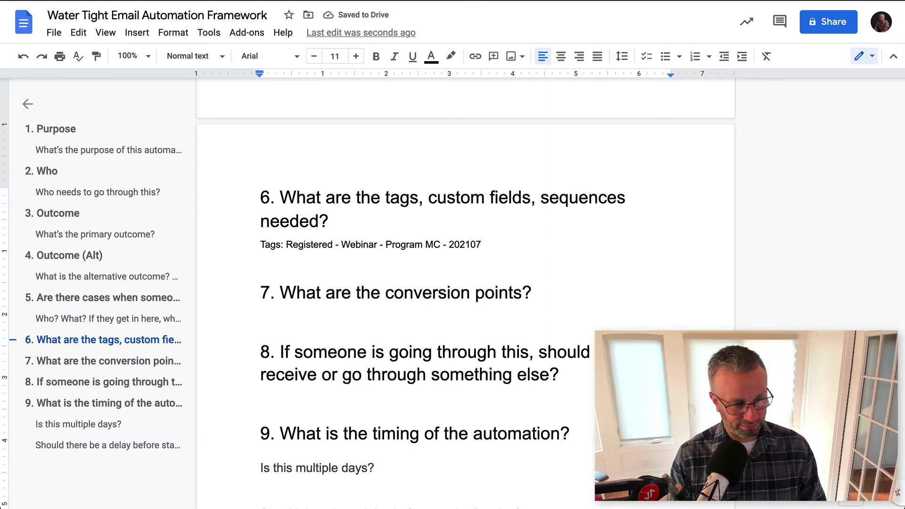
key(Return)
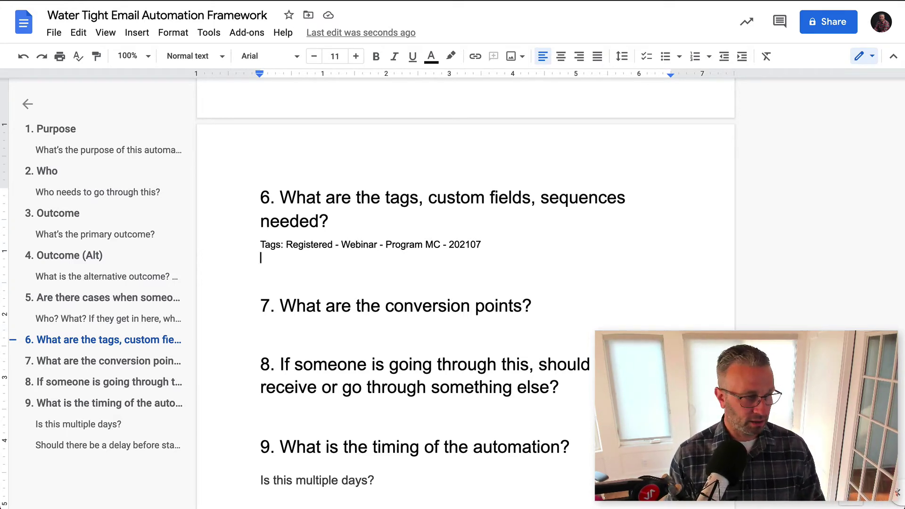
Add custom-field lines 'CF: latest_webinar_referral = fb, popup, ad' and 'CF: webinar_count = +1'
text(CF: )
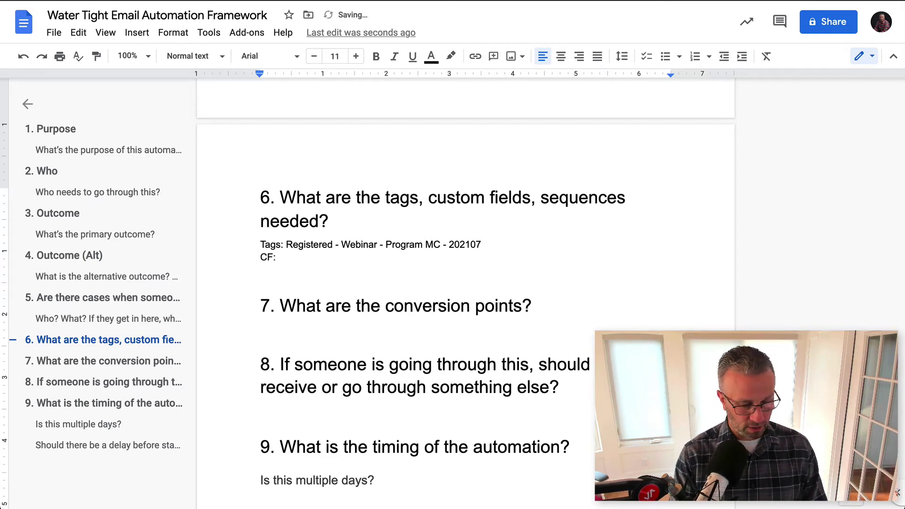
text(latest_webi)
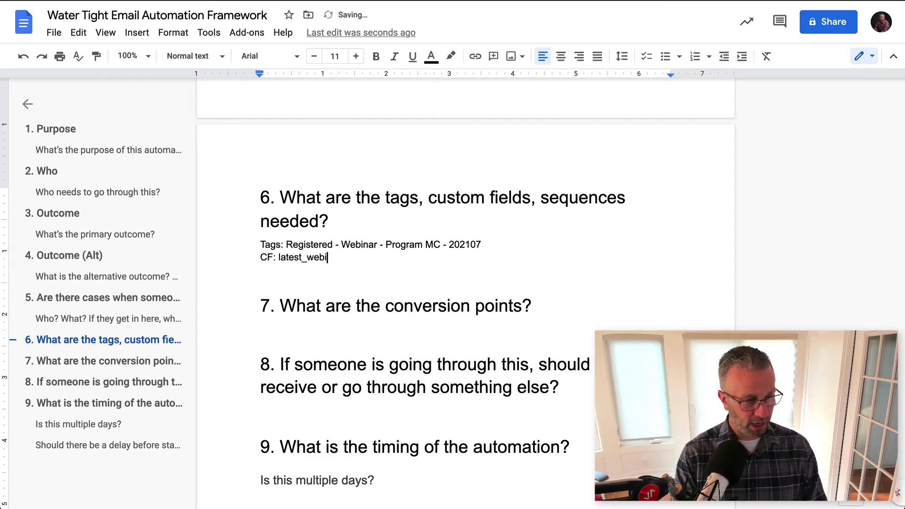
text(nar_referr)
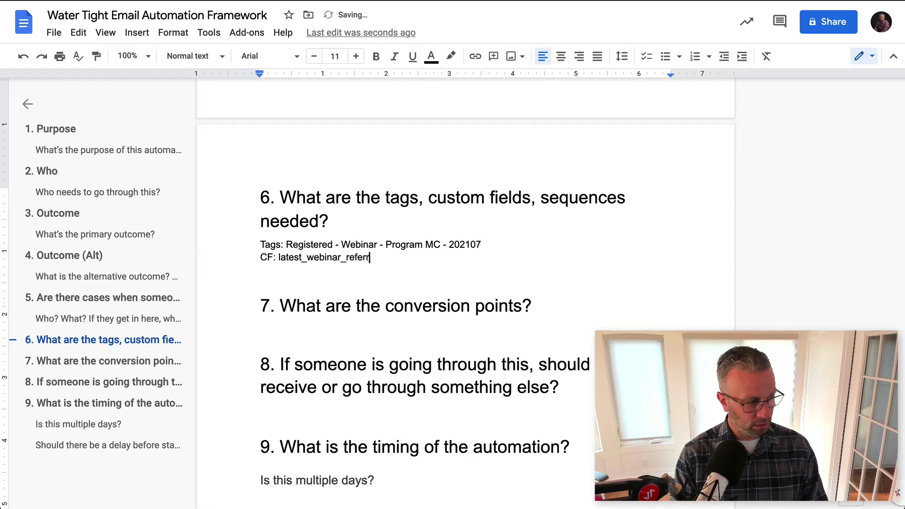
text(al)
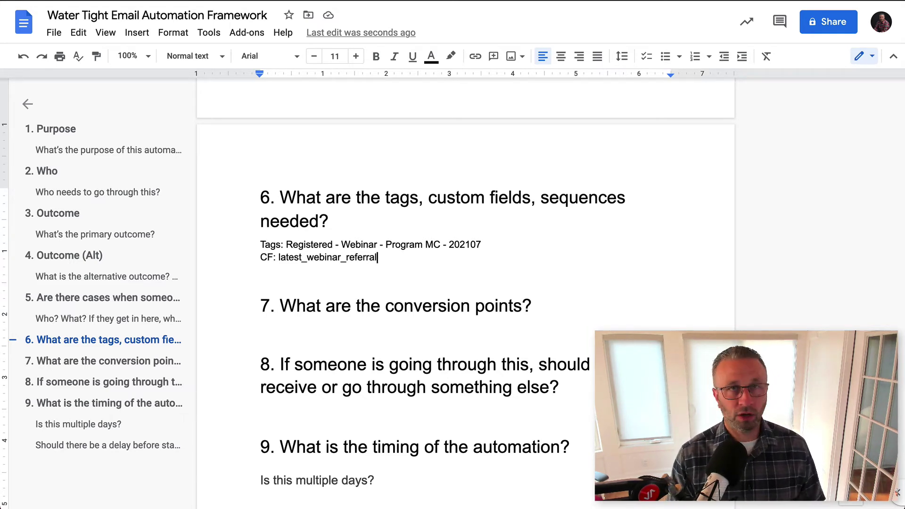
text(= )
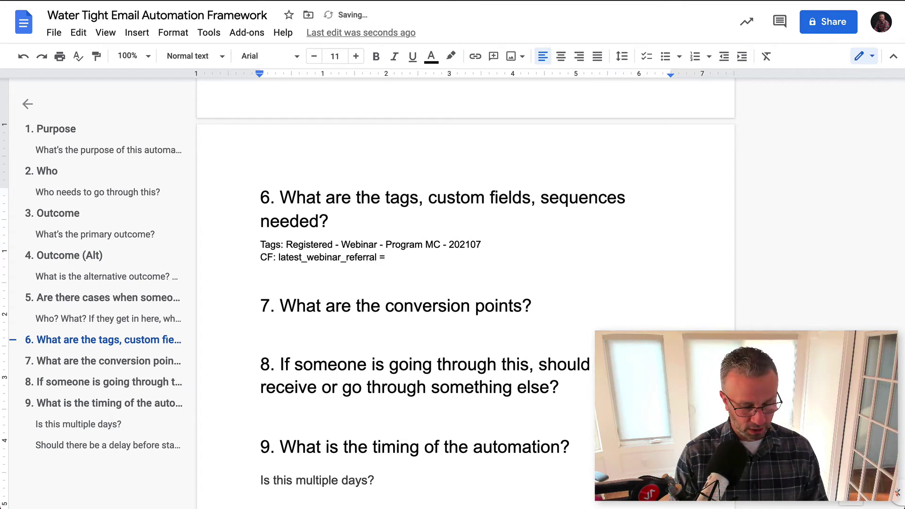
text(fb, )
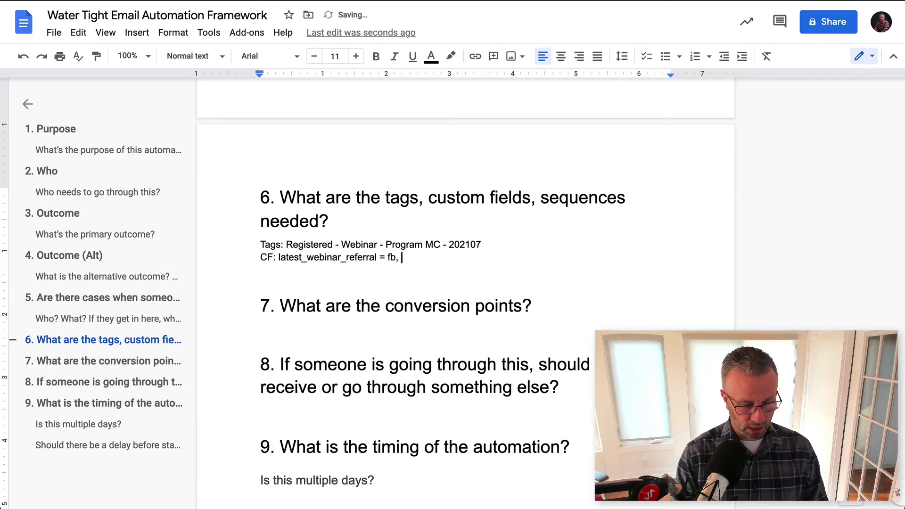
text(popu)
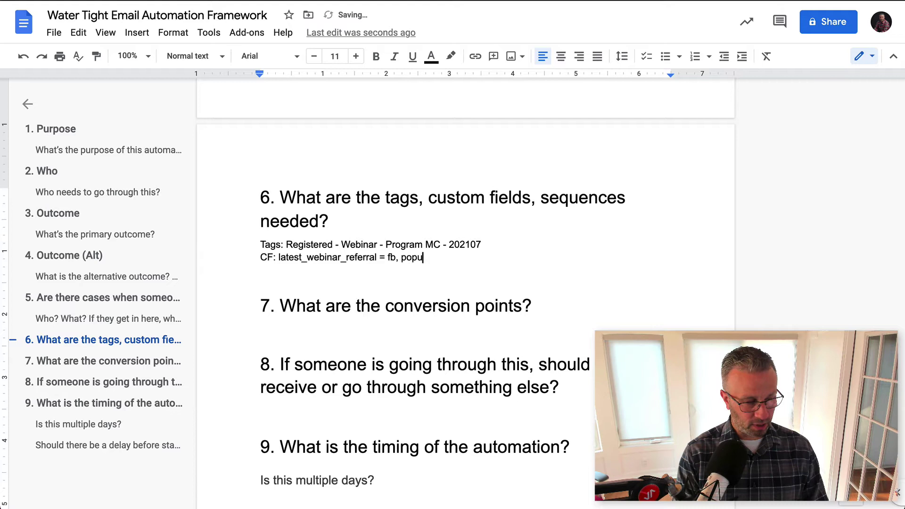
text(p, ad)
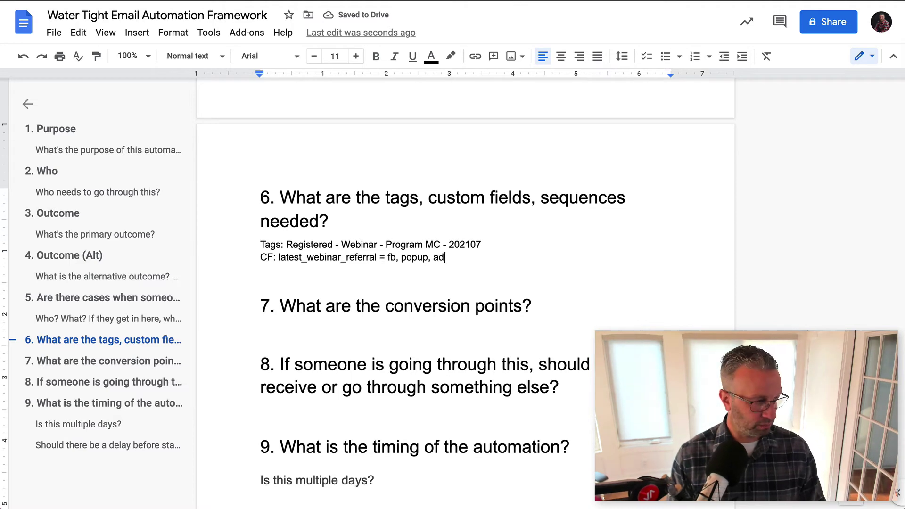
key(Return)
text(CF:)
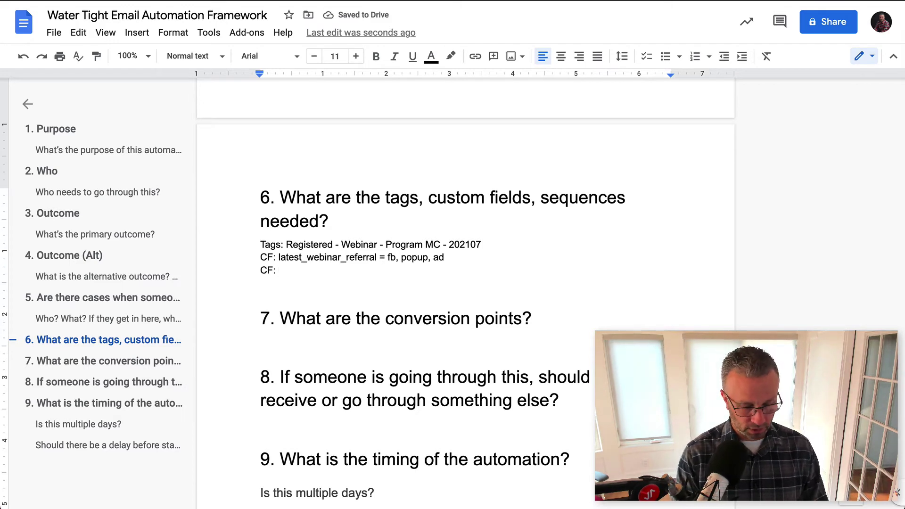
text(webinar_count )
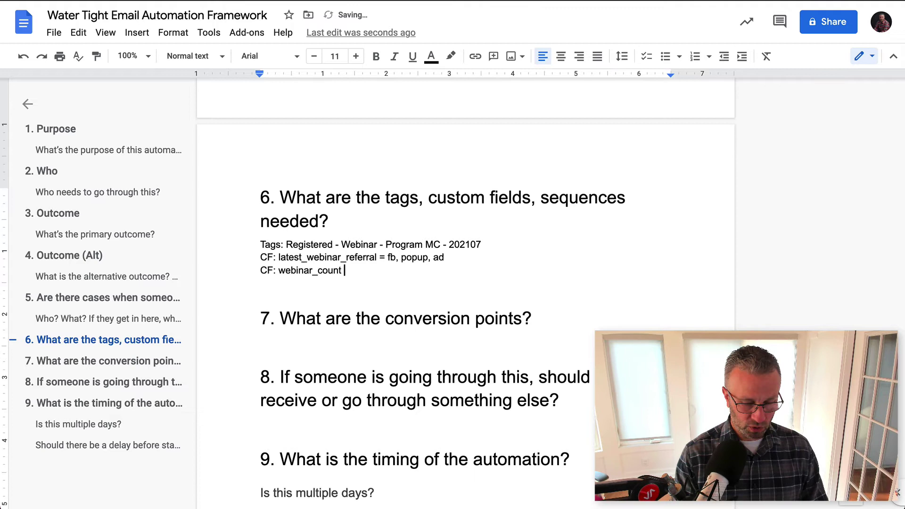
text(= )
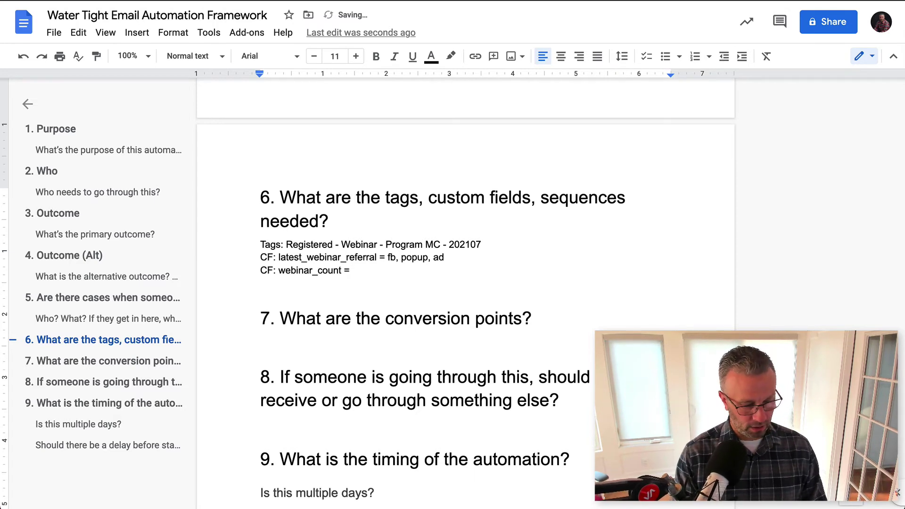
text(+1)
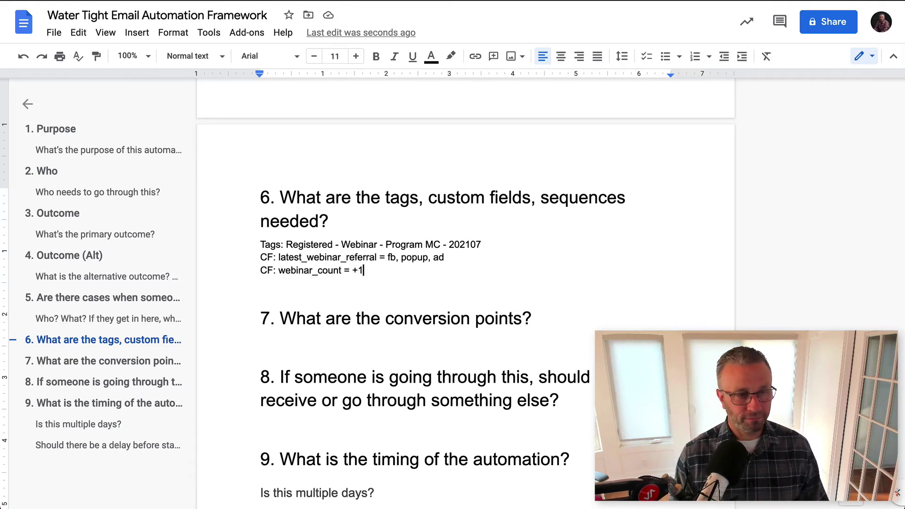
key(Return)
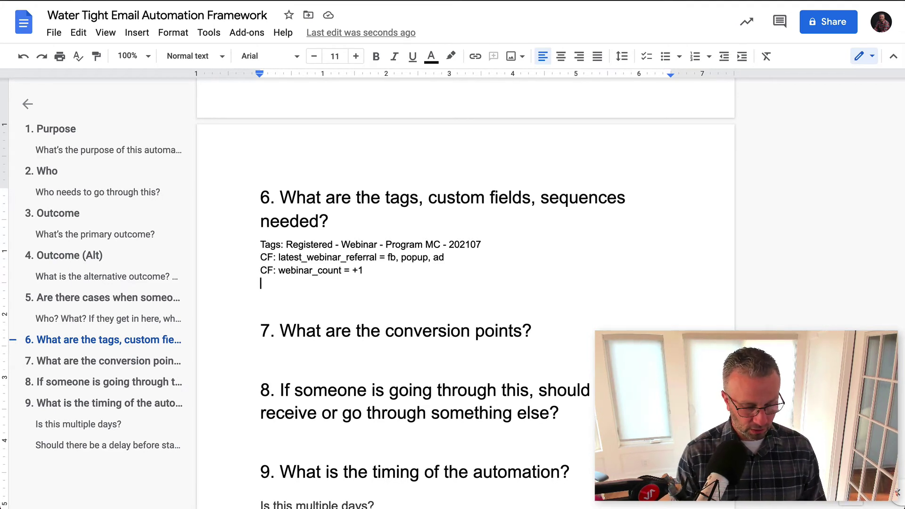
Write the sequence line 'Seq: Reminder Sequence: 4 emails over 5 days / 1 email'
text(Seq)
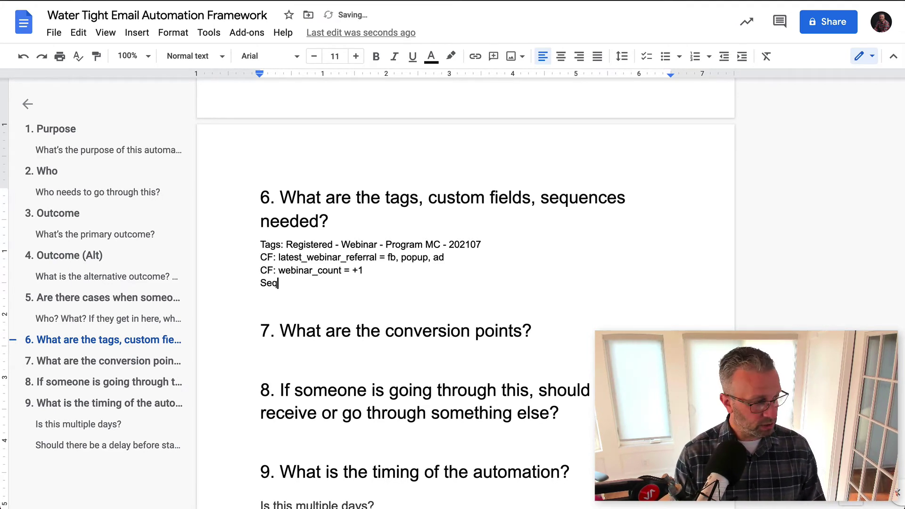
text(: )
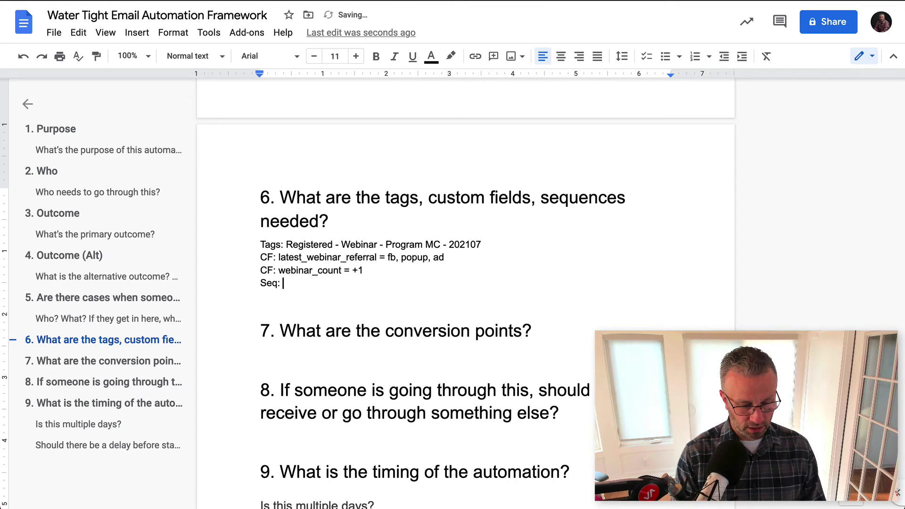
text(Reminder Sequence)
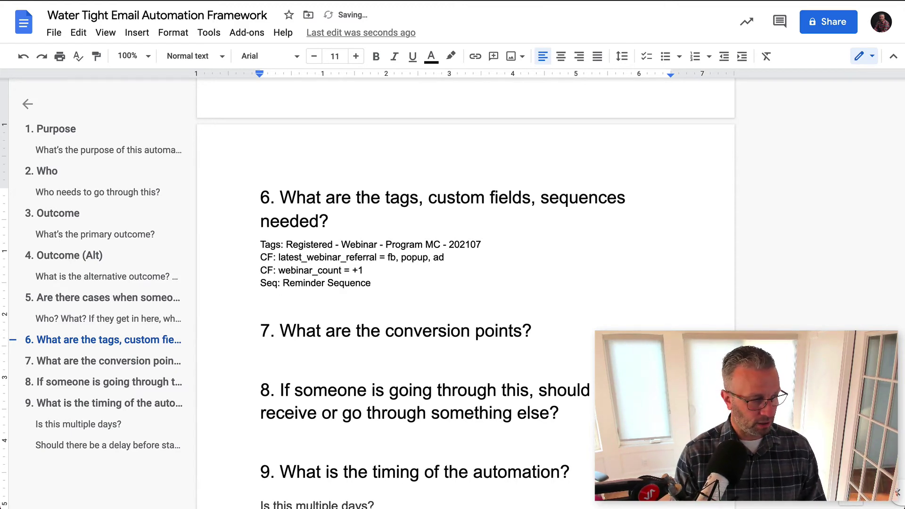
text(: 4 )
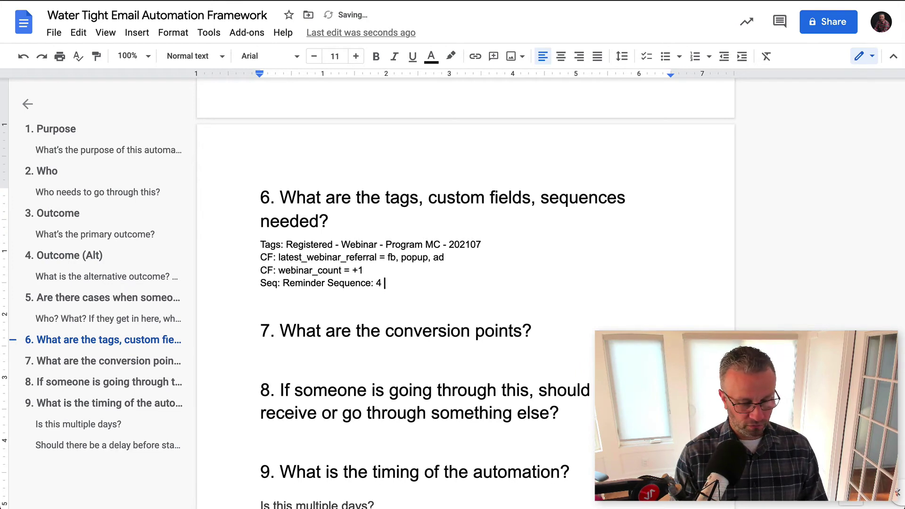
text(emails over 5 days)
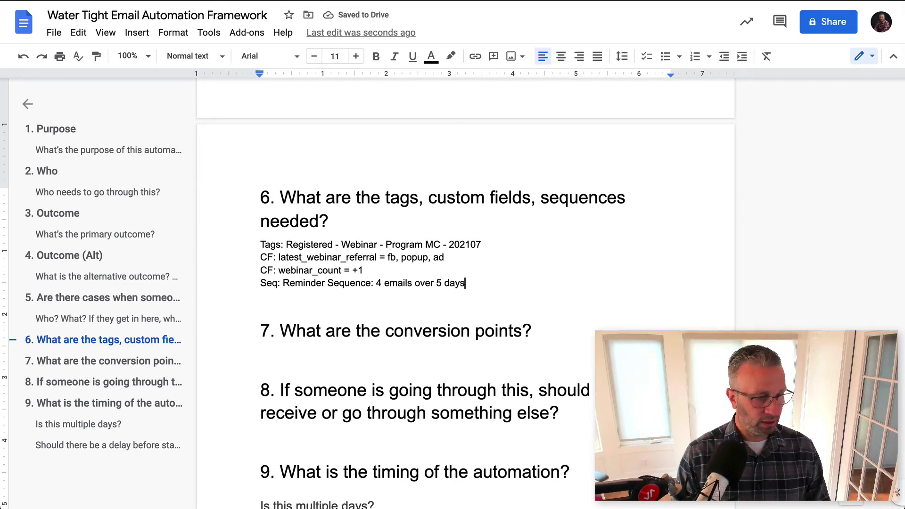
text(/)
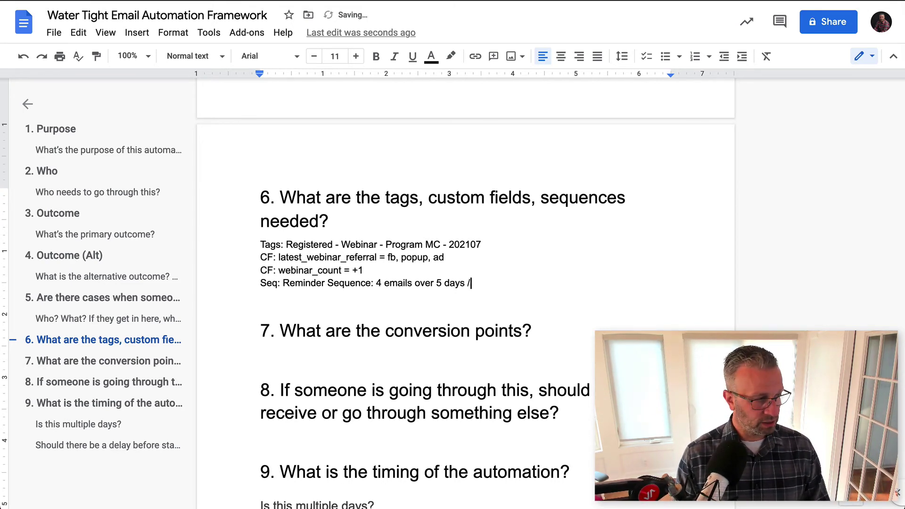
text( 1 email)
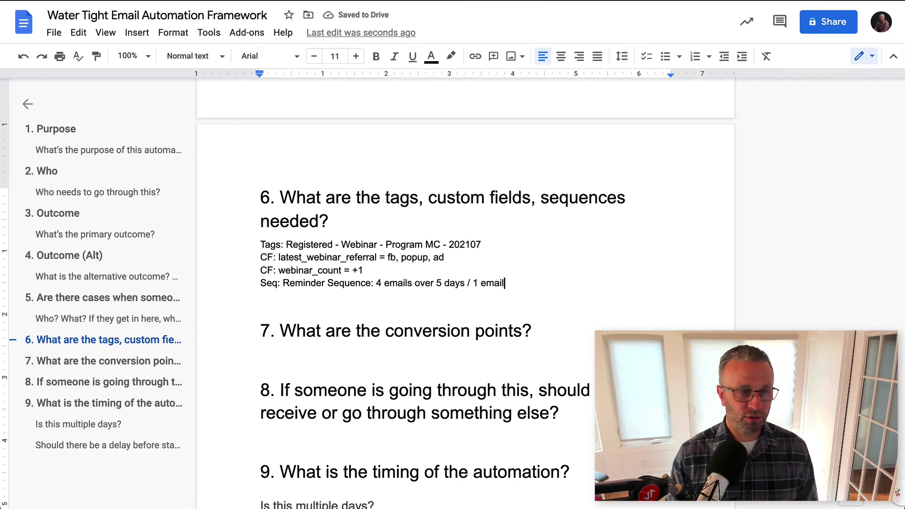
Enter 'Completion' as the conversion point for question 7
click(345, 355)
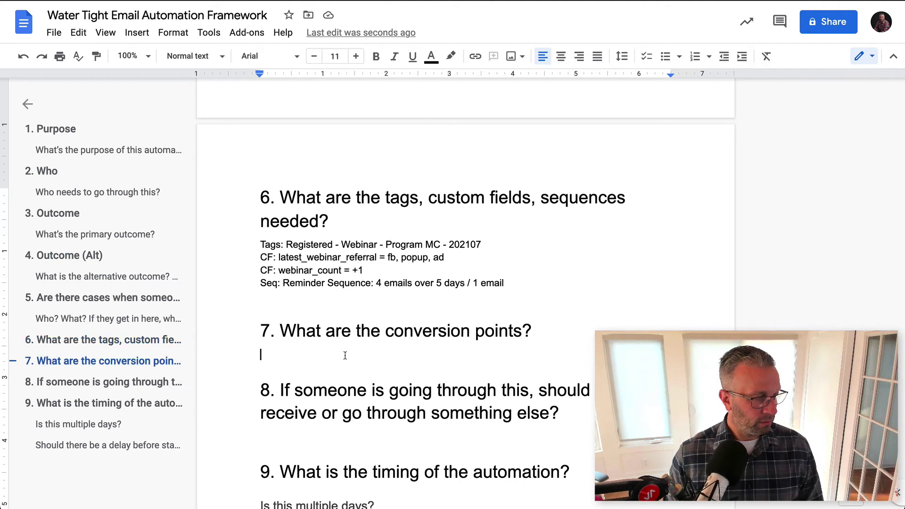
scroll(345, 356, down, 3)
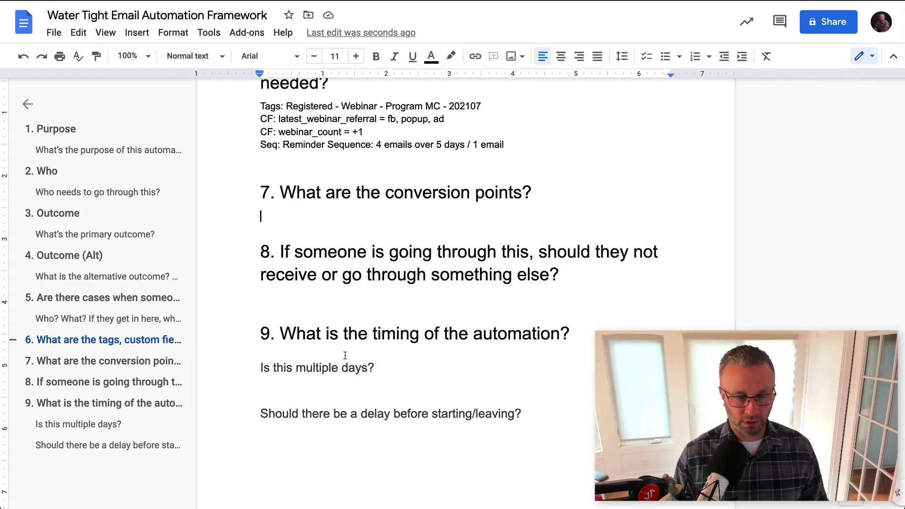
text(Completion)
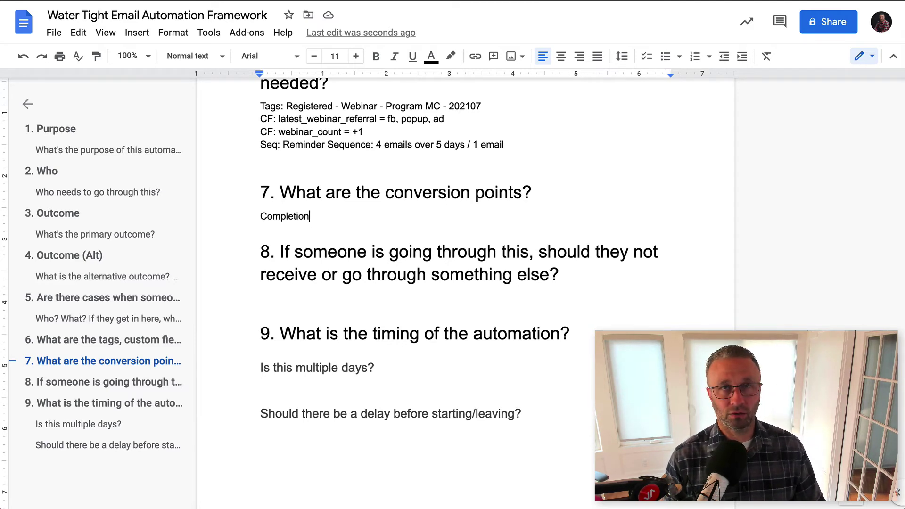
scroll(284, 247, down, 1)
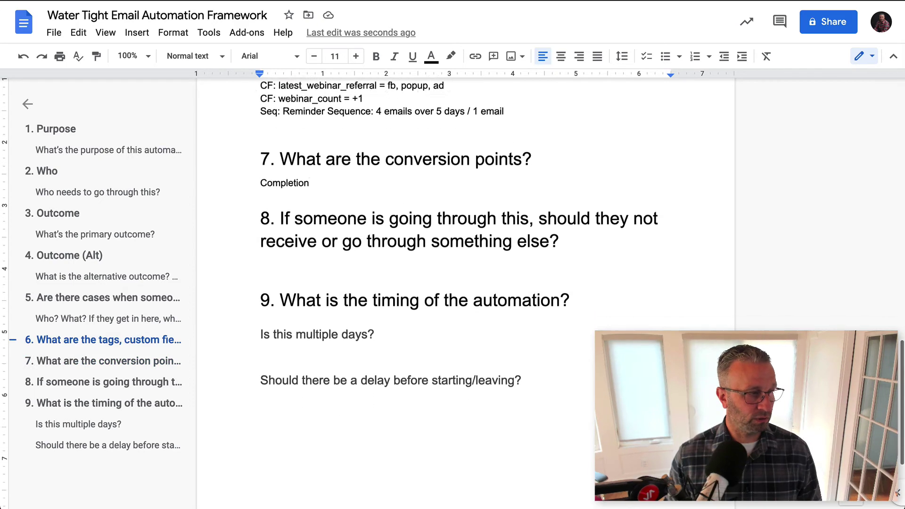
click(284, 247)
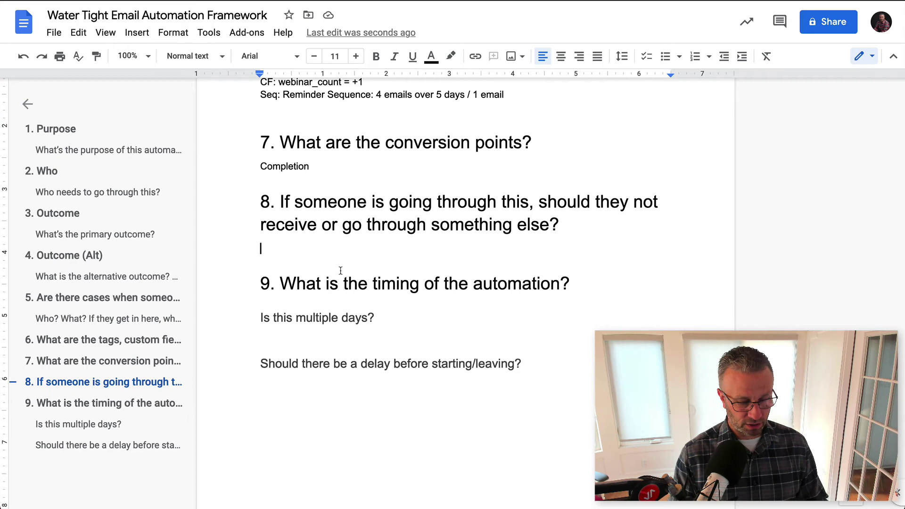
Answer question 8 with 'Buyers shouldn't receive the post-webinar pitch'
text(Buyer)
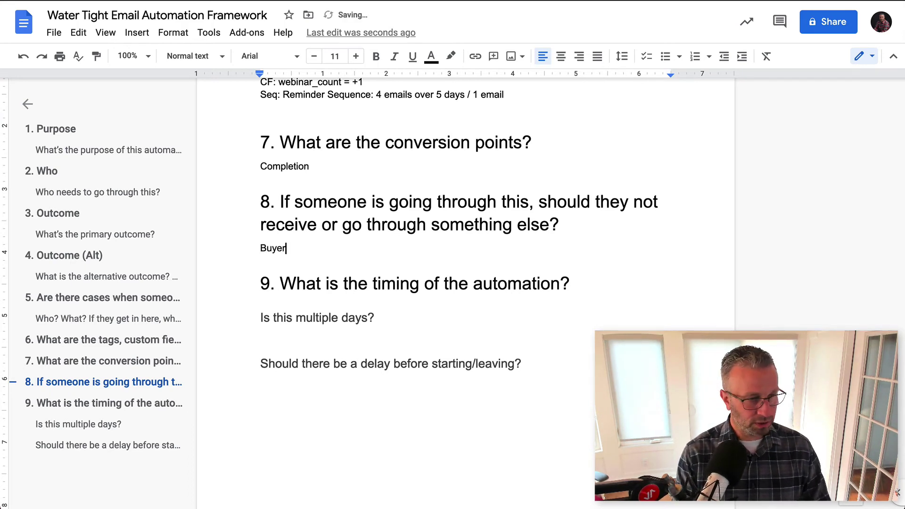
text(s sh)
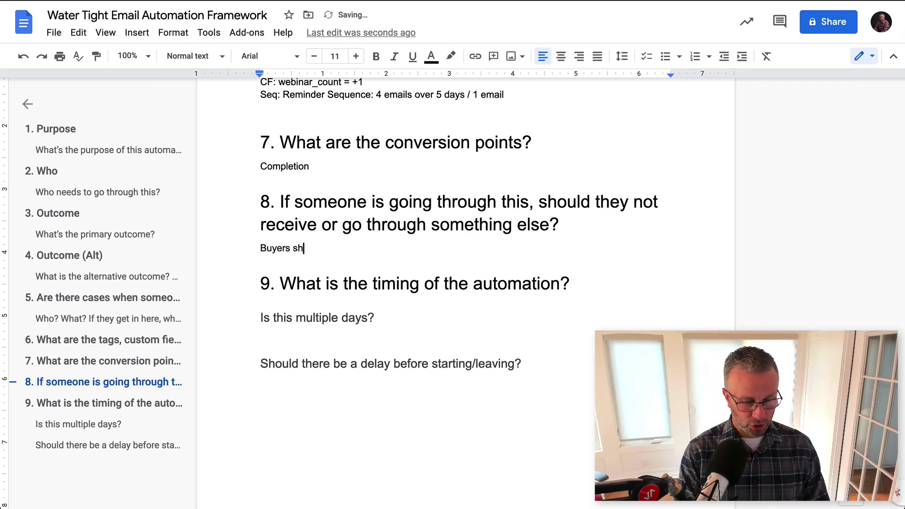
text(ouldn't )
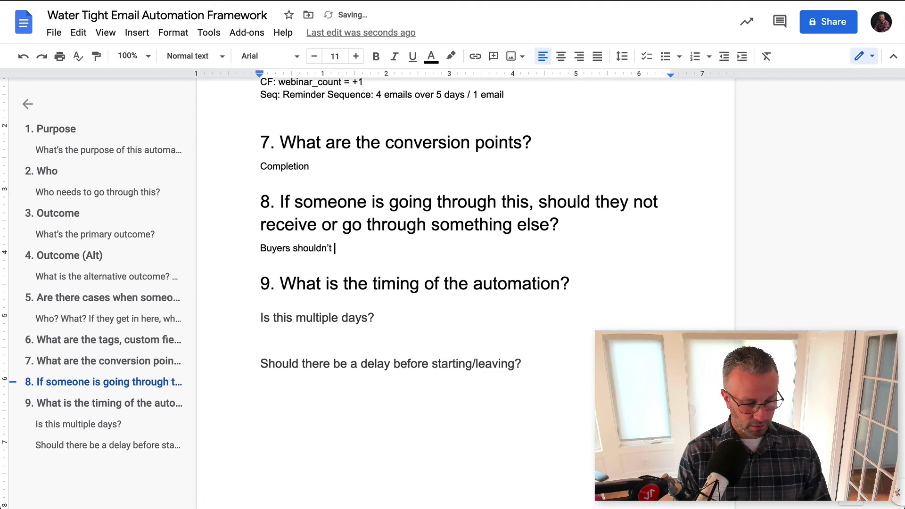
text(receive the post)
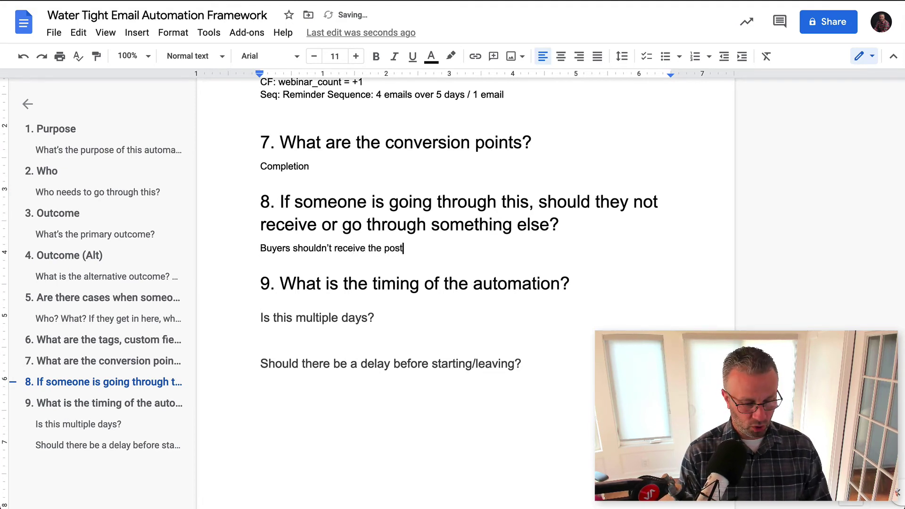
text(-webinar pitch)
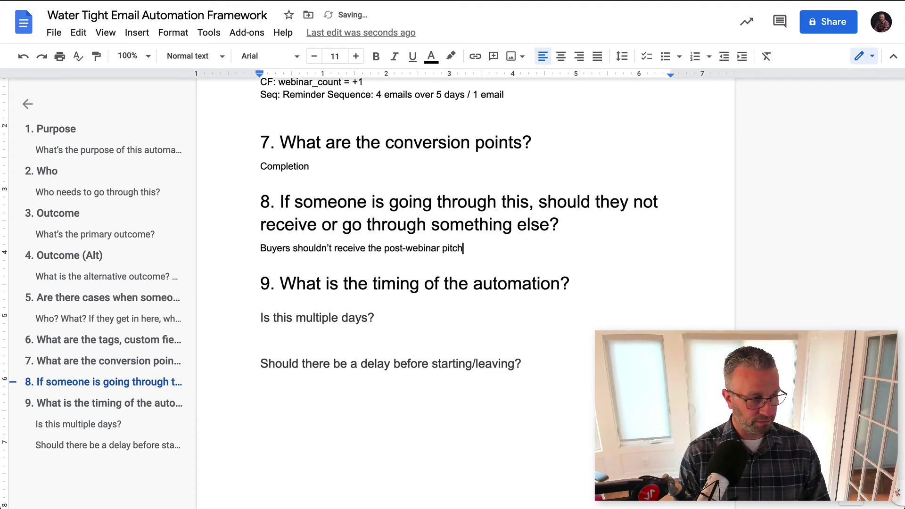
click(307, 339)
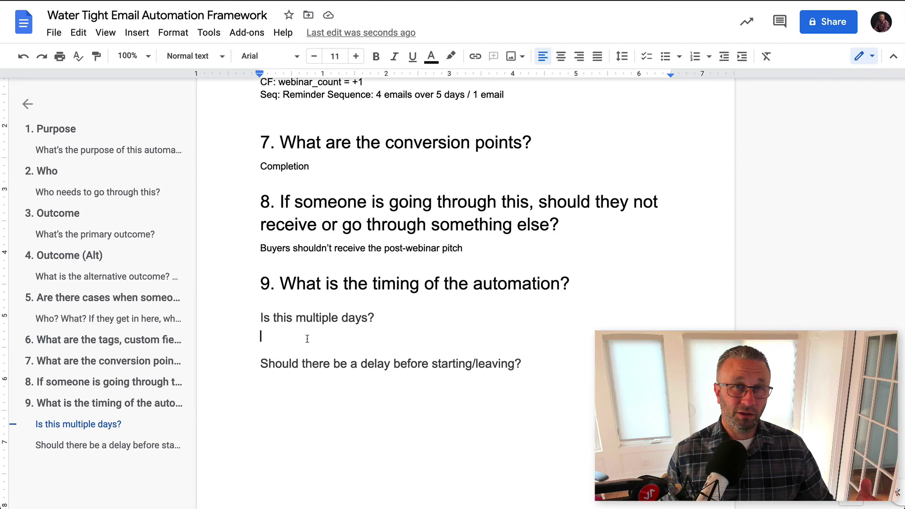
Enter '5 days + delay until a specific' as the multiple-days timing answer
text(5 days)
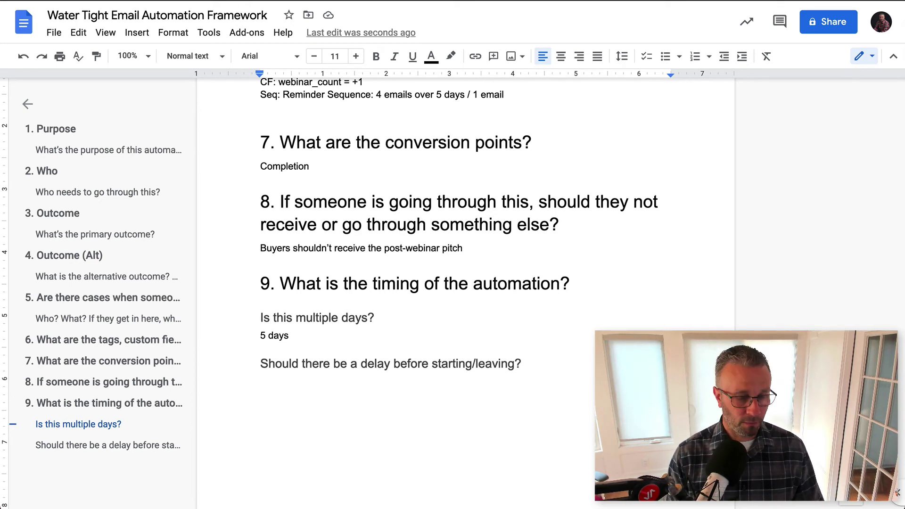
text(+ del)
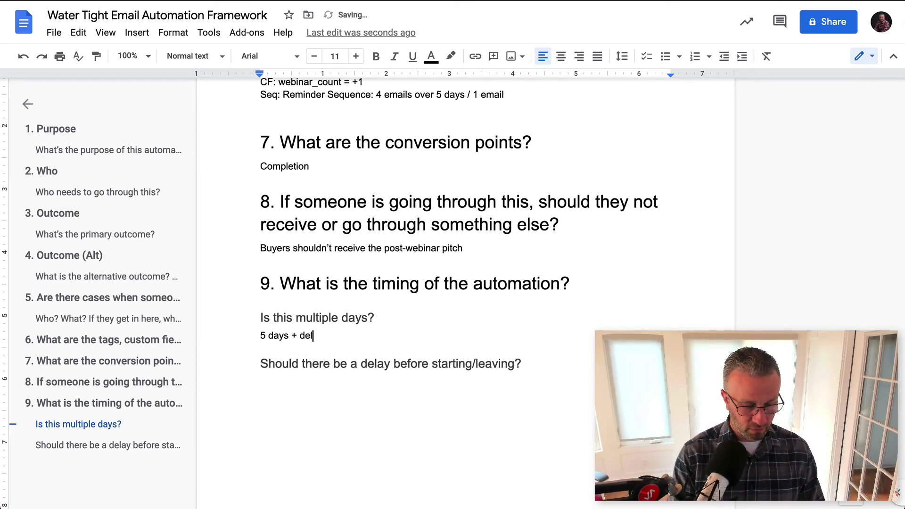
text(ay until a )
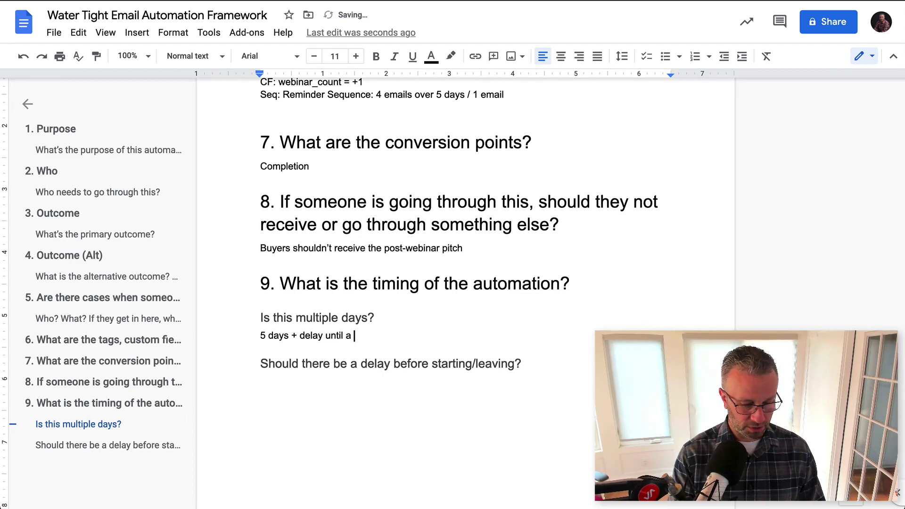
text(specific)
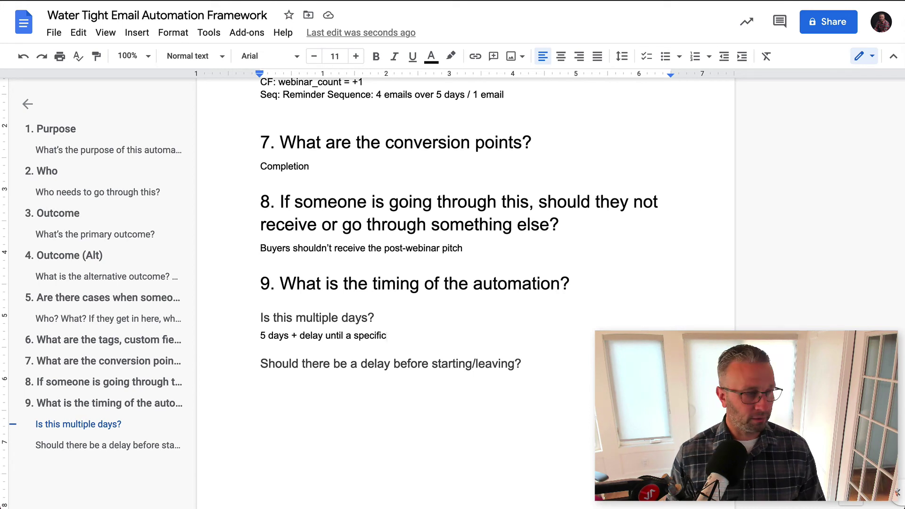
Answer the question 9 delay prompt with 'potential delay at the beginning' on a new line
click(320, 373)
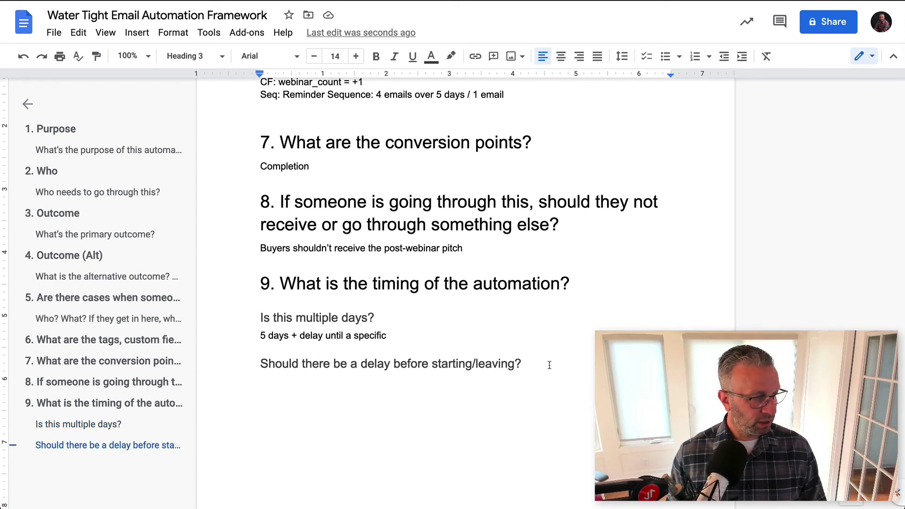
key(Return)
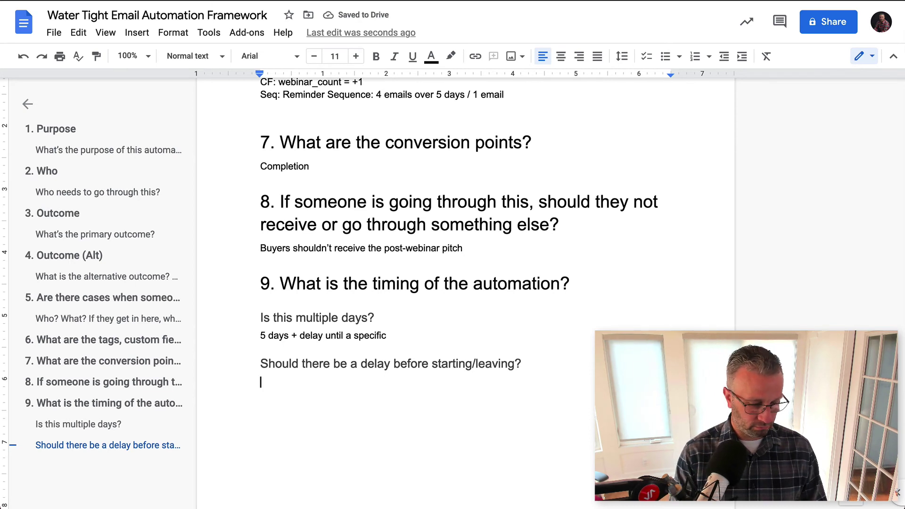
text(potential )
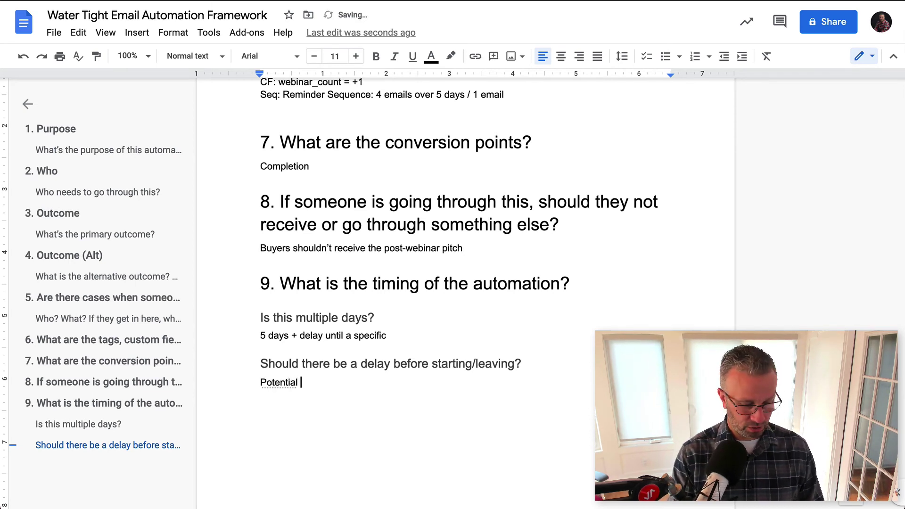
text(delay)
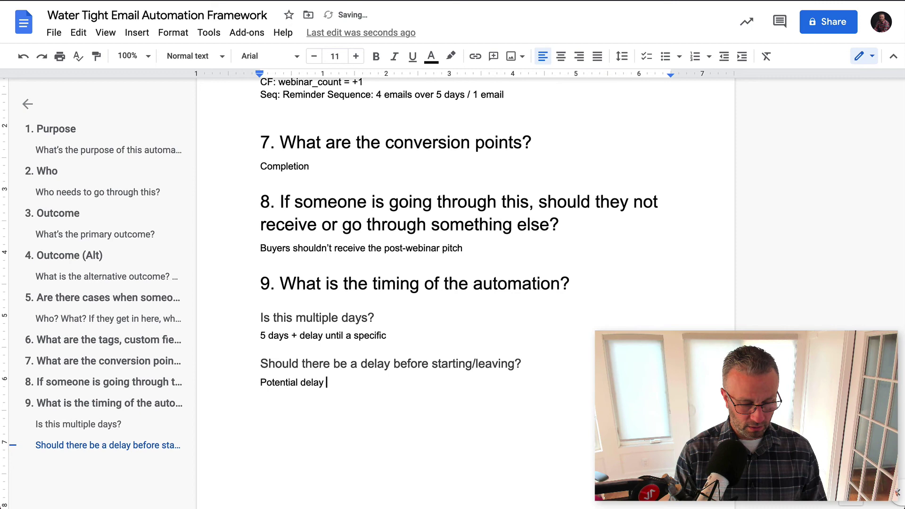
text( at the beginning)
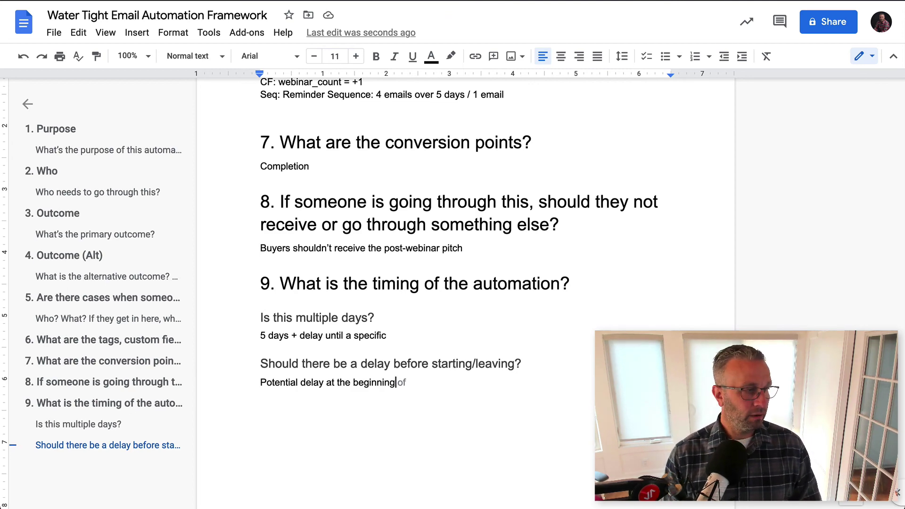
key(ctrl+Home)
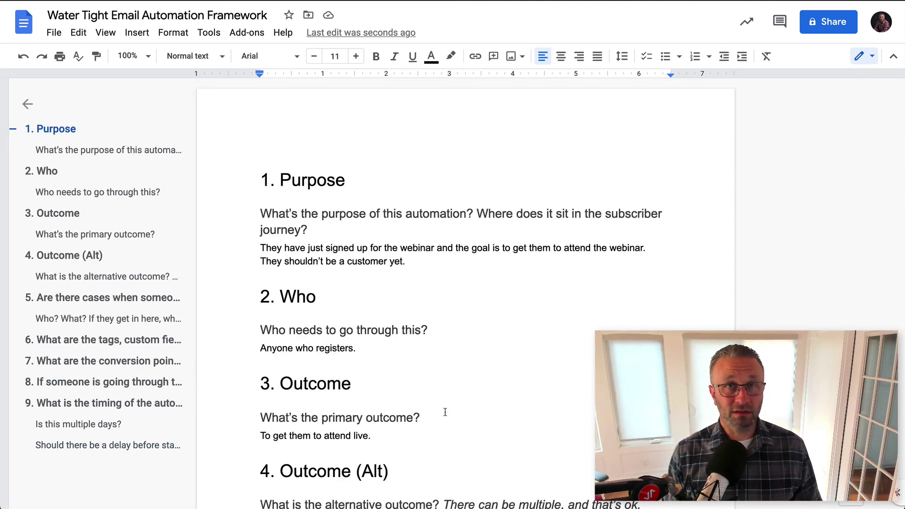